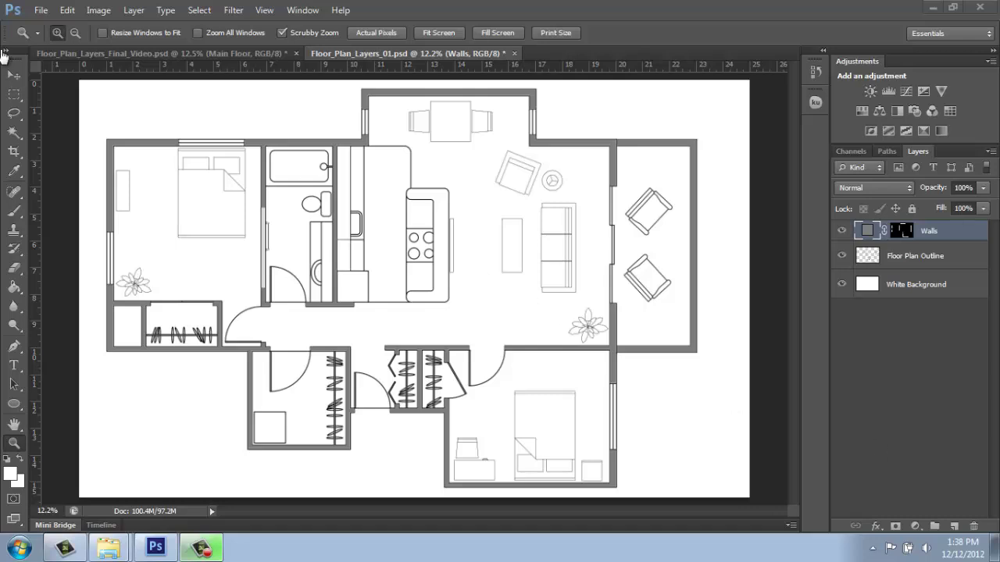
Step: Open the Wood01 image from the Textures folder
{"action": "left_click", "coordinate": [67, 11]}
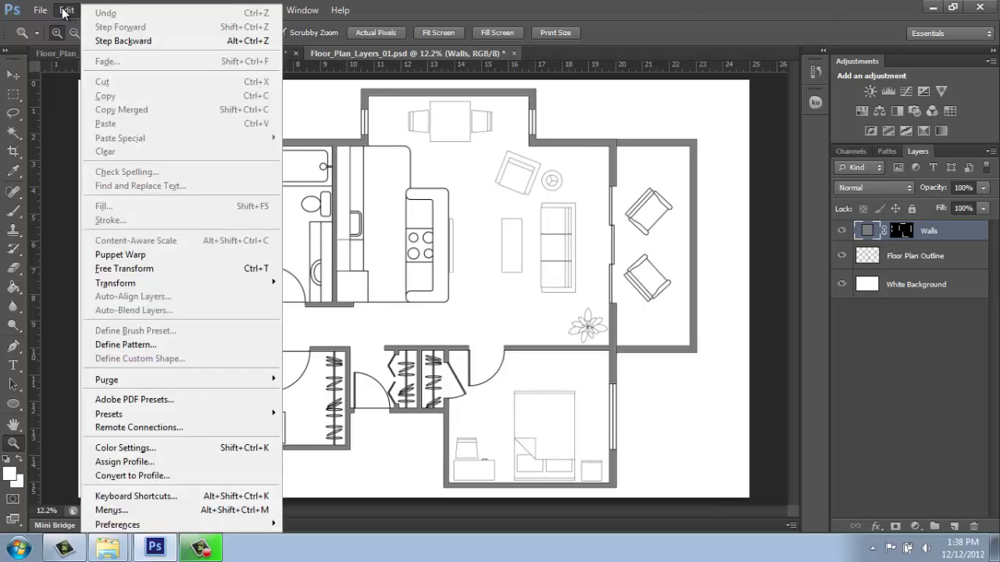
{"action": "mouse_move", "coordinate": [40, 10]}
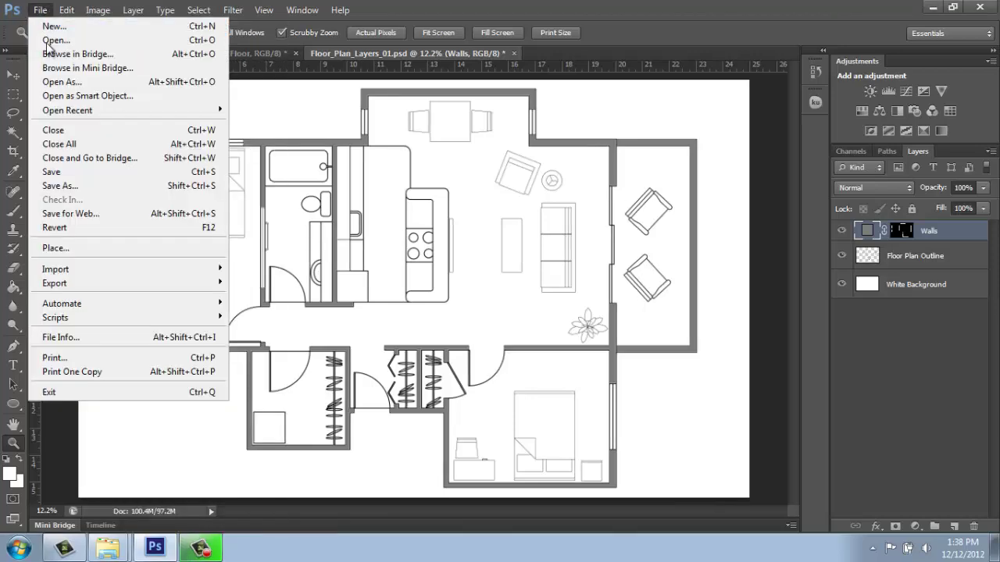
{"action": "left_click", "coordinate": [48, 41]}
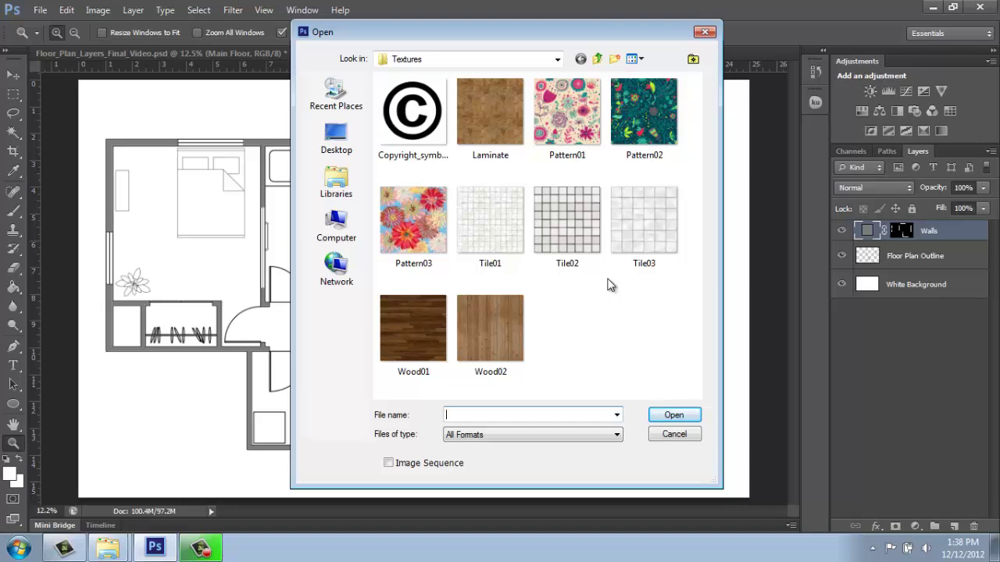
{"action": "left_click", "coordinate": [412, 316]}
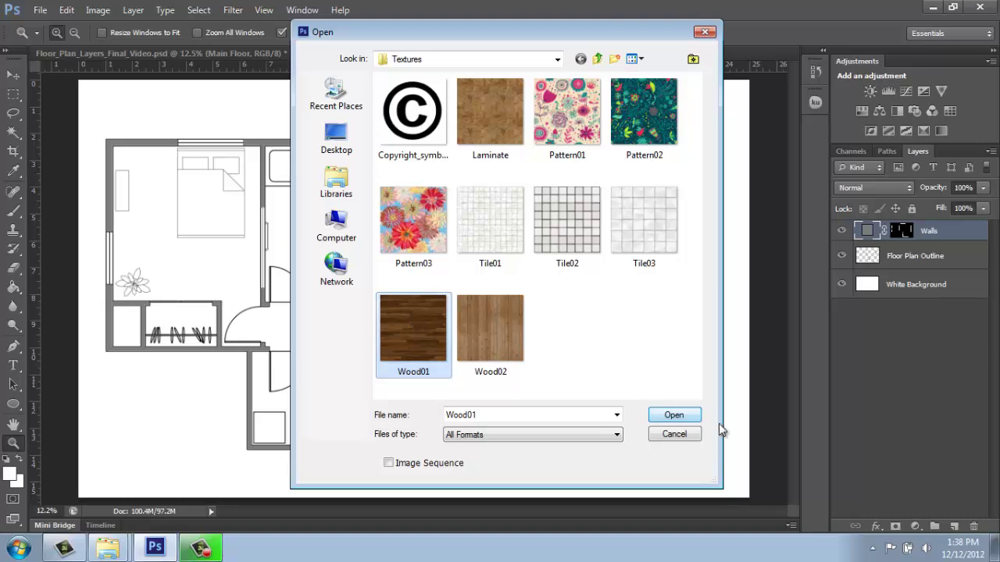
{"action": "left_click", "coordinate": [690, 416]}
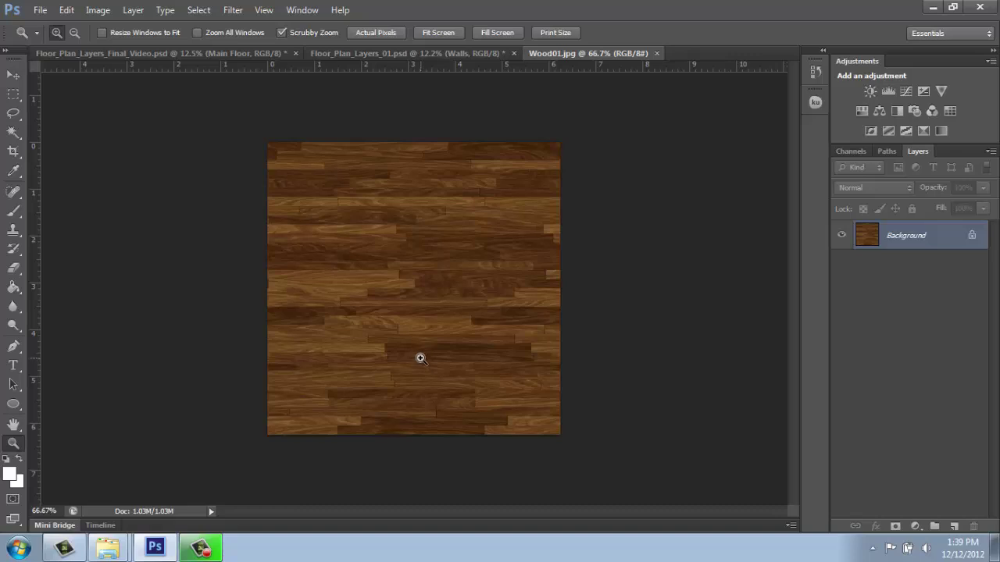
Step: Define the wood texture as a pattern named Wood01.jpg
{"action": "left_click", "coordinate": [66, 11]}
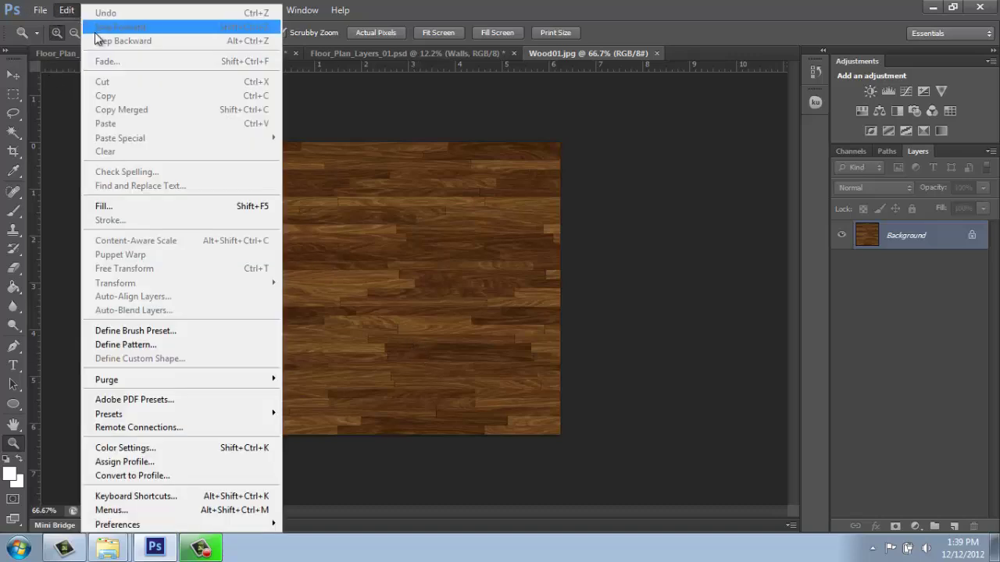
{"action": "left_click", "coordinate": [145, 346]}
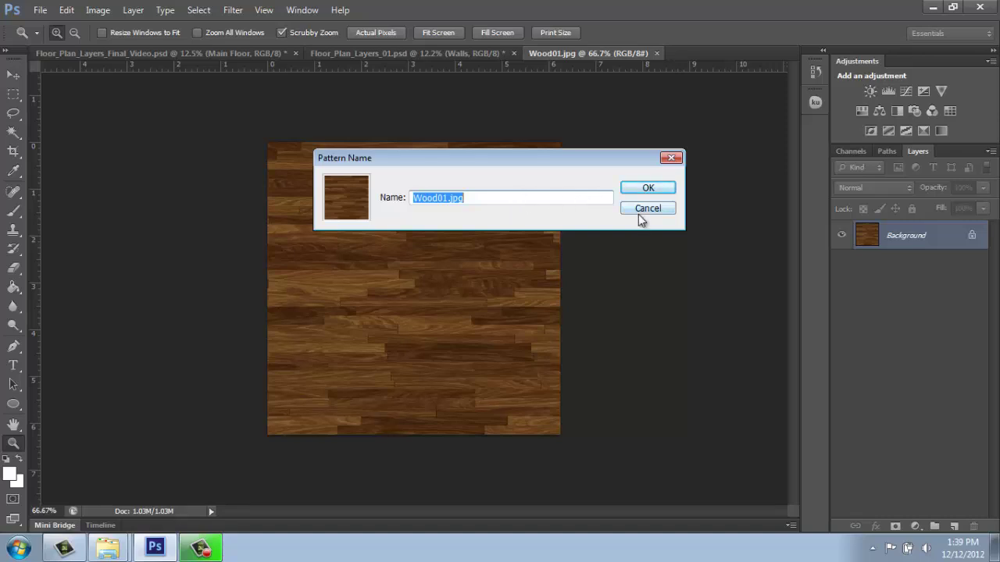
{"action": "left_click", "coordinate": [650, 189]}
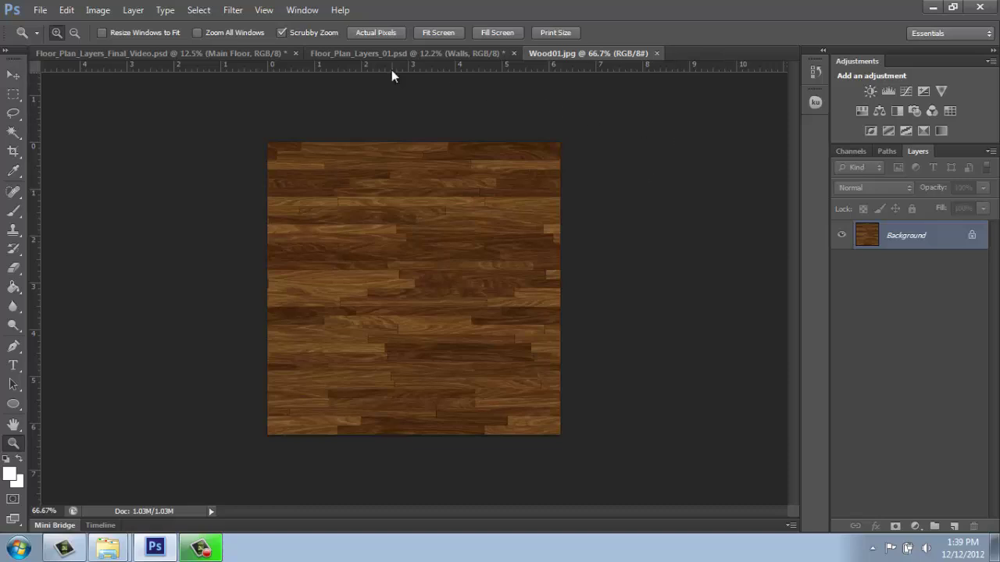
Step: In Floor_Plan_Layers_01.psd, select both bedrooms, the closets, hallway and living-dining floor on the Floor Plan Outline layer with the Magic Wand
{"action": "left_click", "coordinate": [351, 53]}
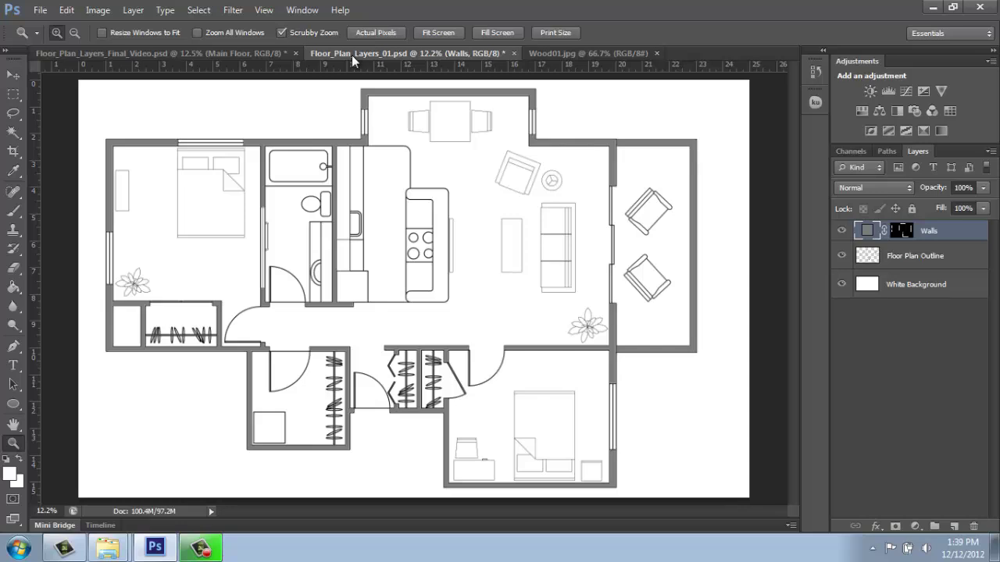
{"action": "left_click", "coordinate": [946, 258]}
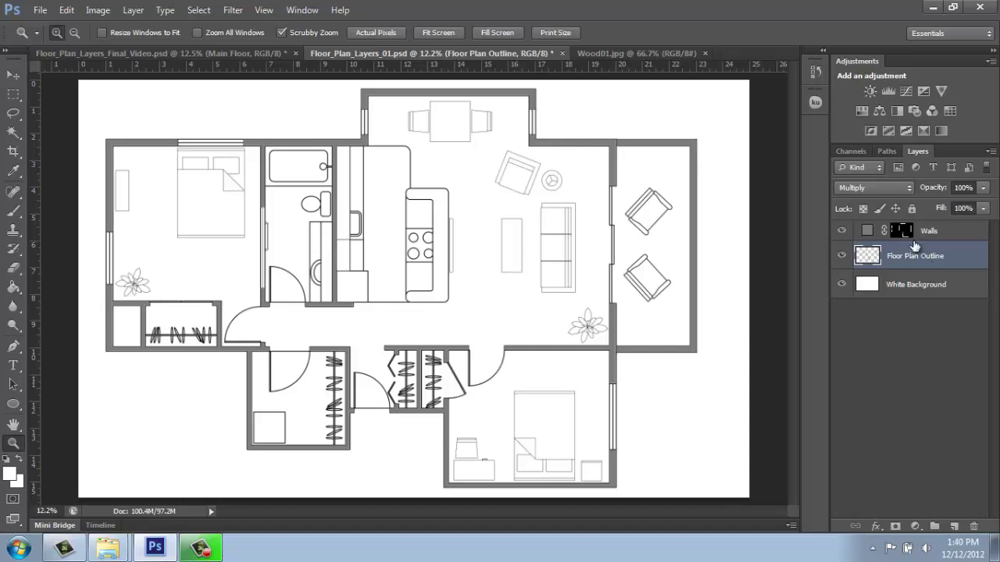
{"action": "left_click", "coordinate": [13, 135]}
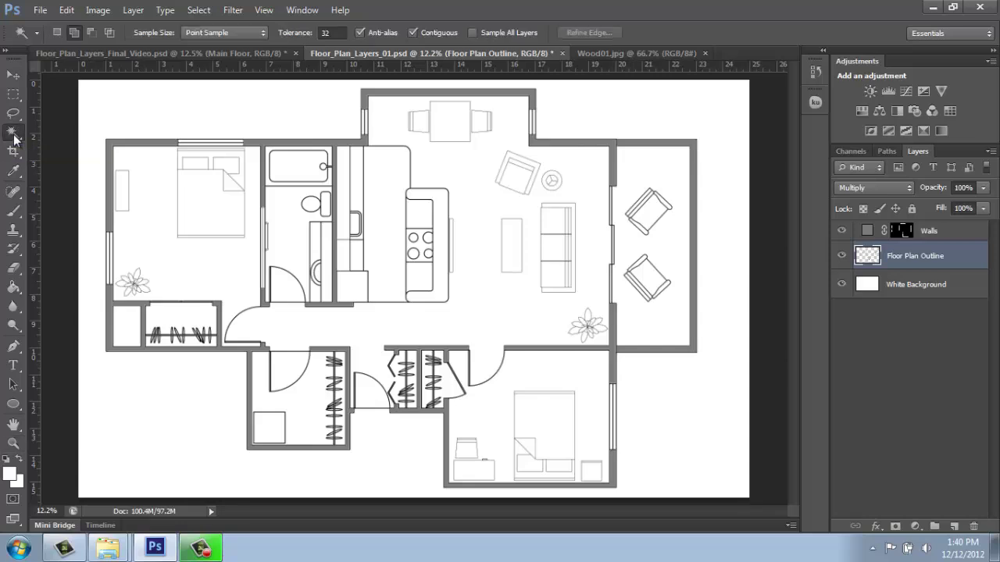
{"action": "left_click", "coordinate": [160, 254]}
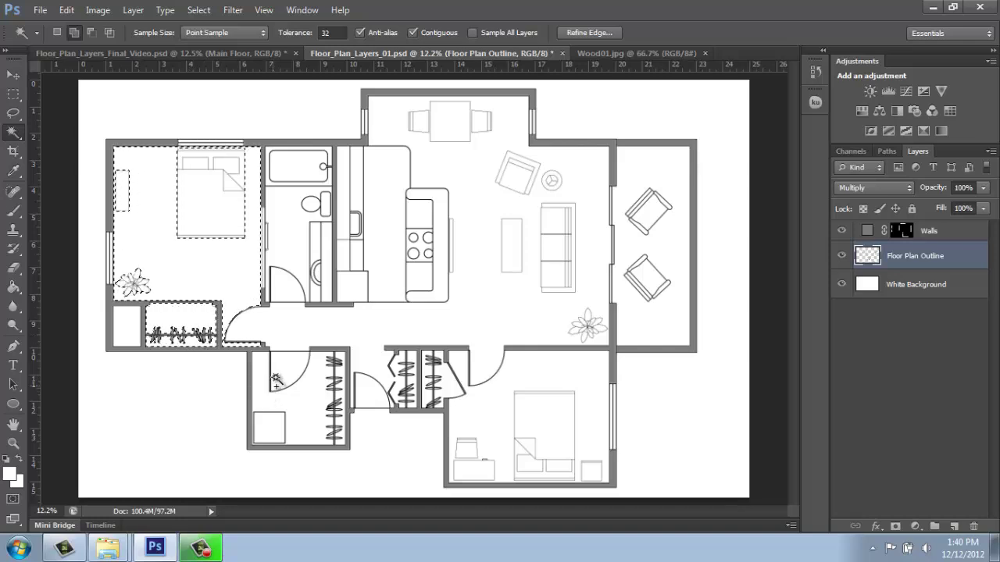
{"action": "left_click", "coordinate": [275, 335]}
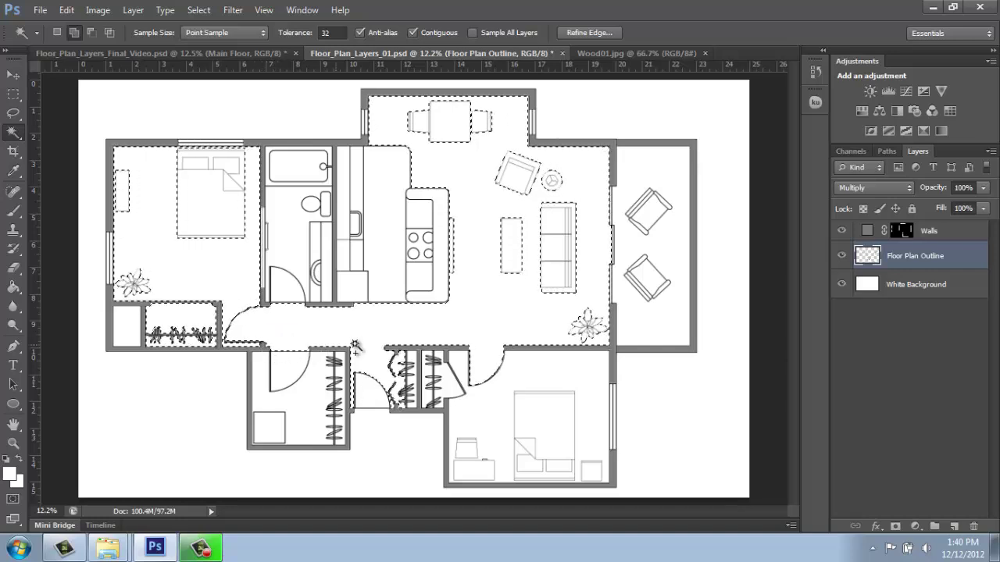
{"action": "left_click", "coordinate": [375, 397], "text": "shift"}
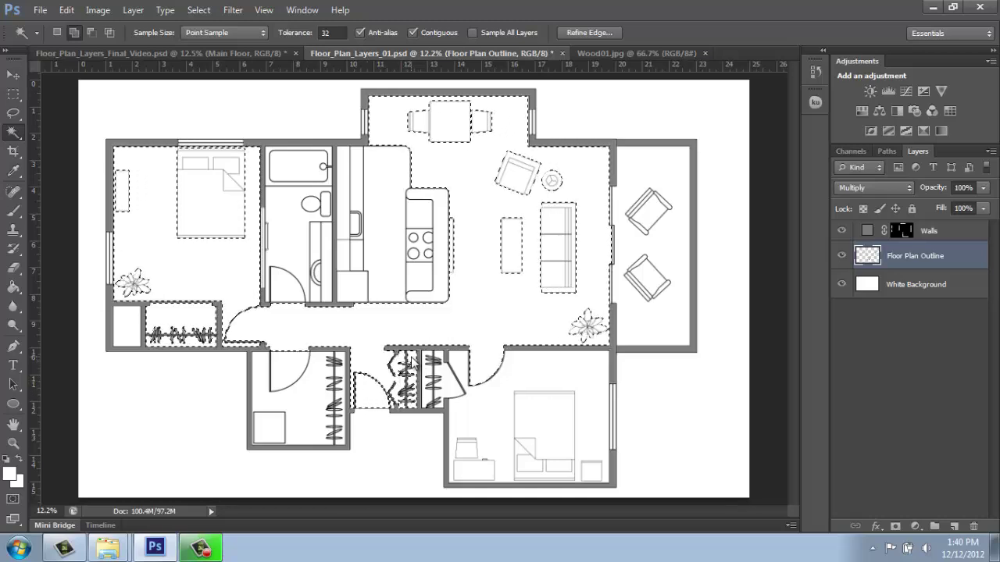
{"action": "left_click", "coordinate": [462, 314], "text": "shift"}
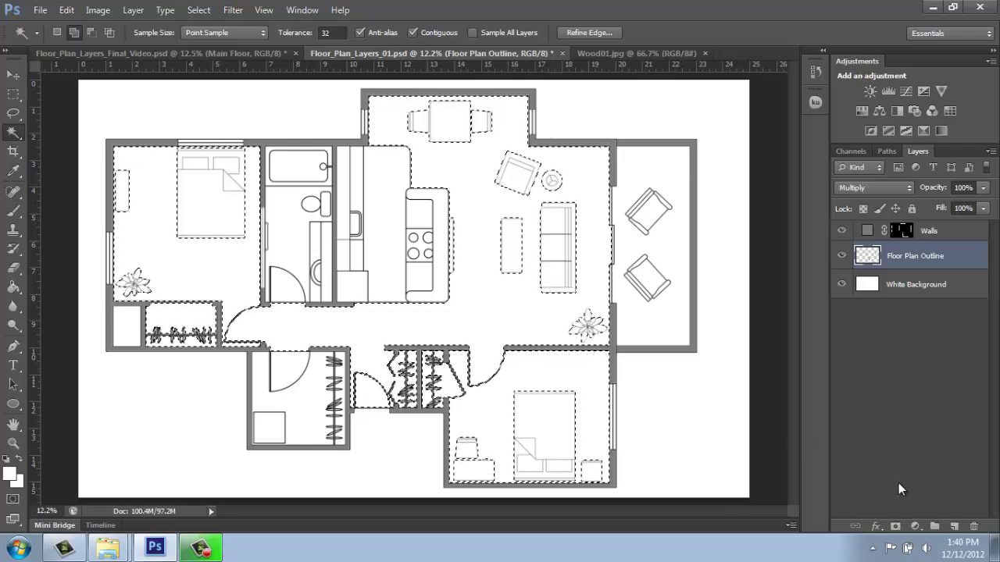
Step: Add a Pattern fill layer with the dark wood pattern over the selected floors, keeping its settings dialog clear of the plan
{"action": "left_click", "coordinate": [916, 529]}
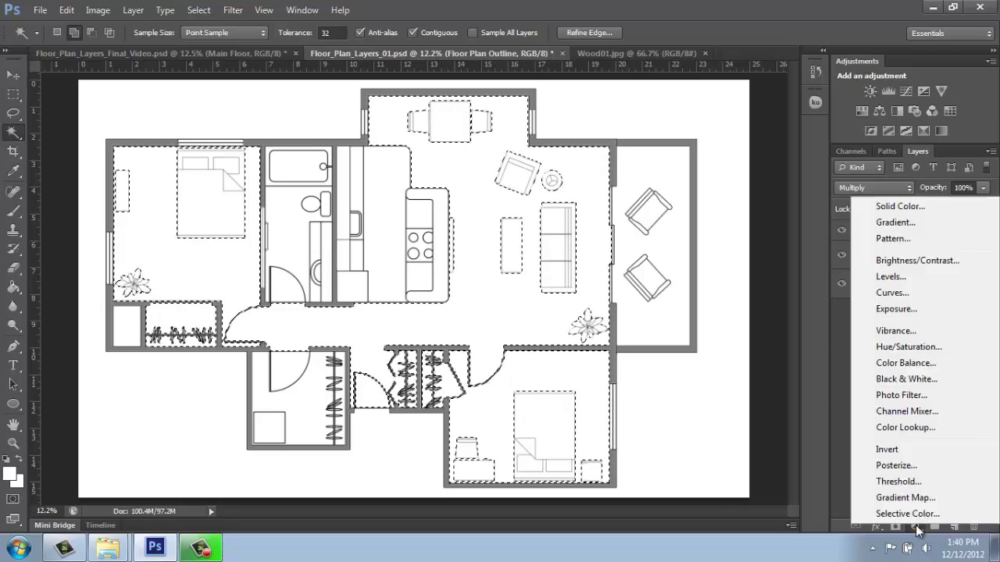
{"action": "left_click", "coordinate": [897, 240]}
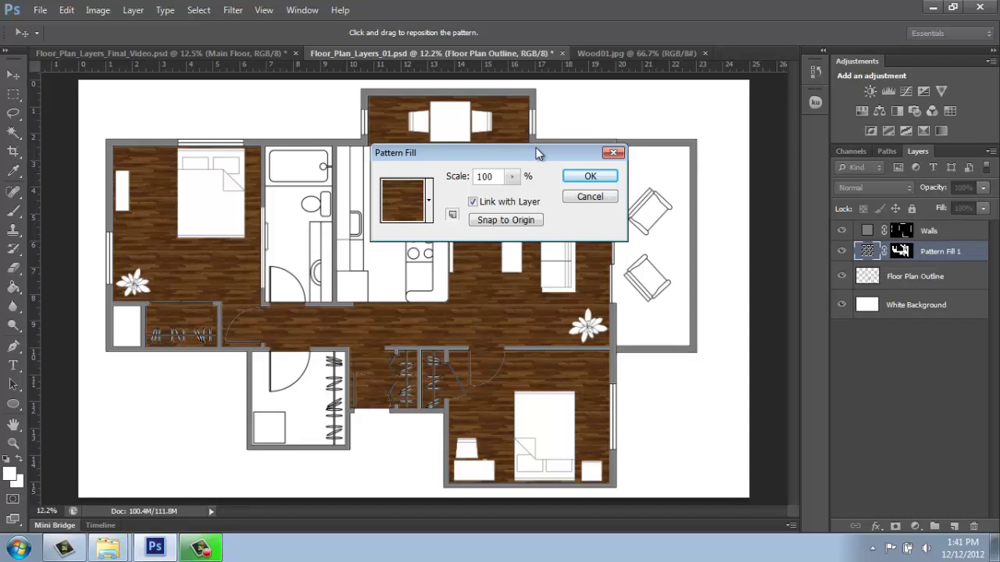
{"action": "left_click_drag", "start_coordinate": [540, 145], "coordinate": [751, 79]}
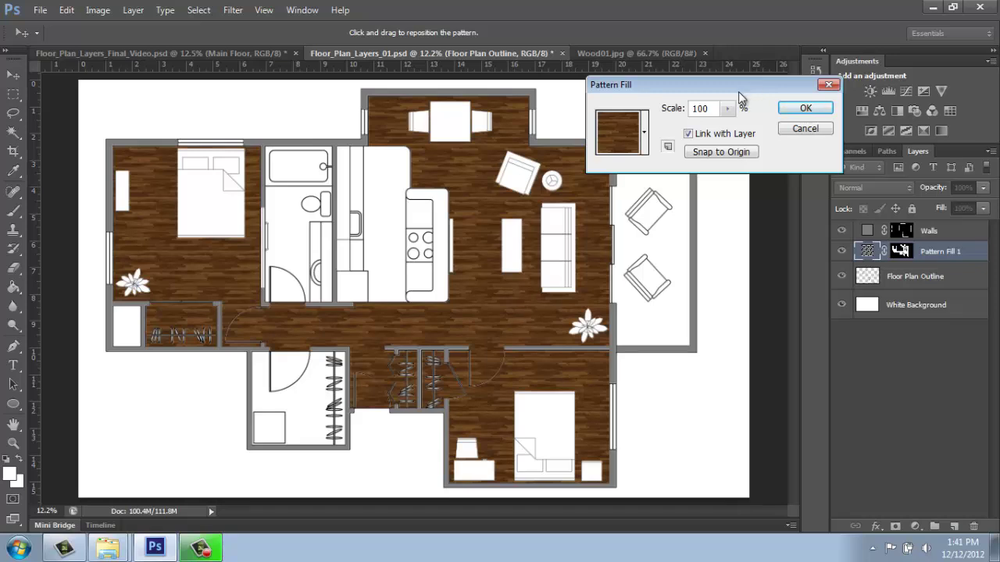
Step: Try floral, teal, tile and coloured stripe patterns on the floor fill and return to the dark wood pattern
{"action": "left_click", "coordinate": [646, 154]}
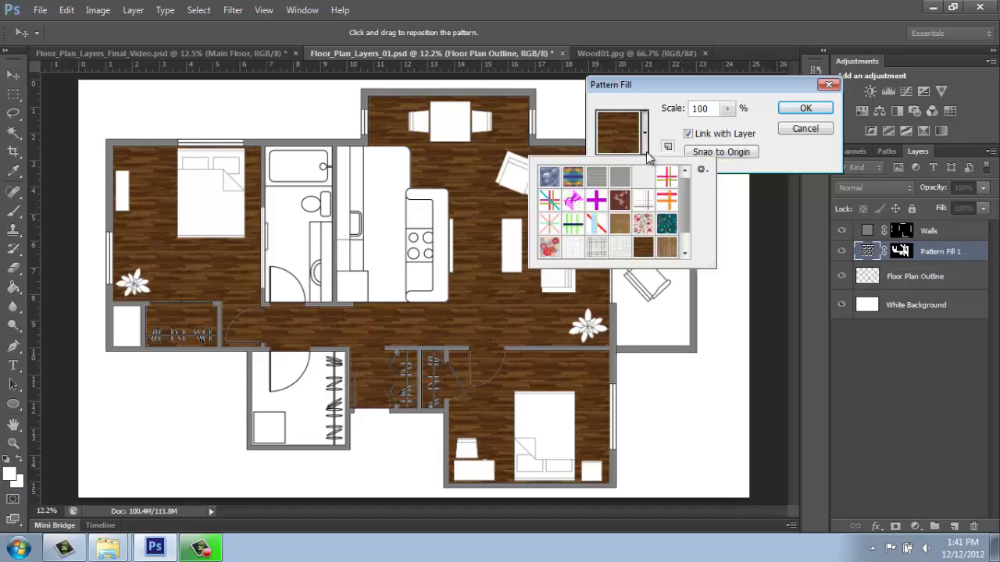
{"action": "left_click", "coordinate": [644, 225]}
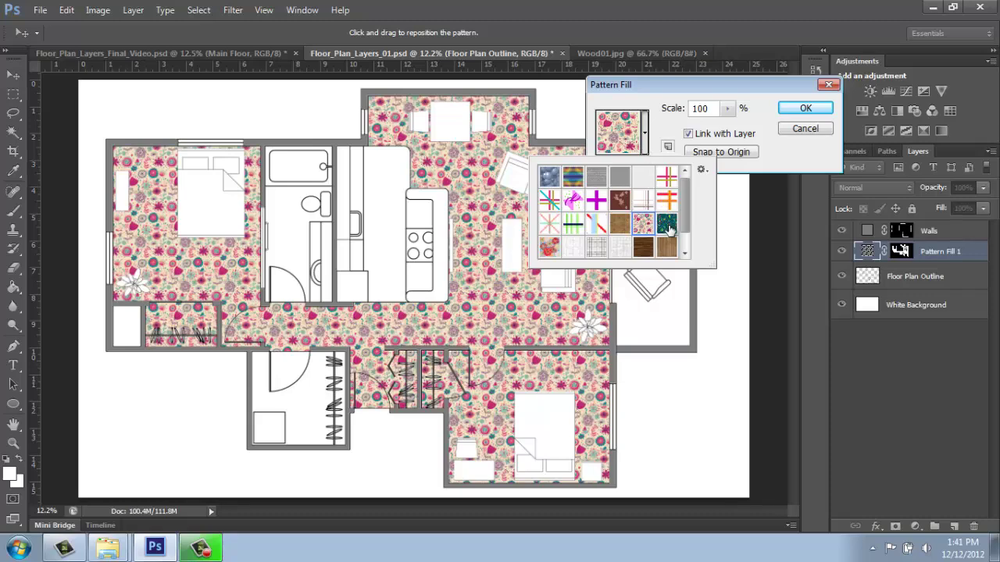
{"action": "left_click", "coordinate": [667, 226]}
{"action": "left_click", "coordinate": [596, 250]}
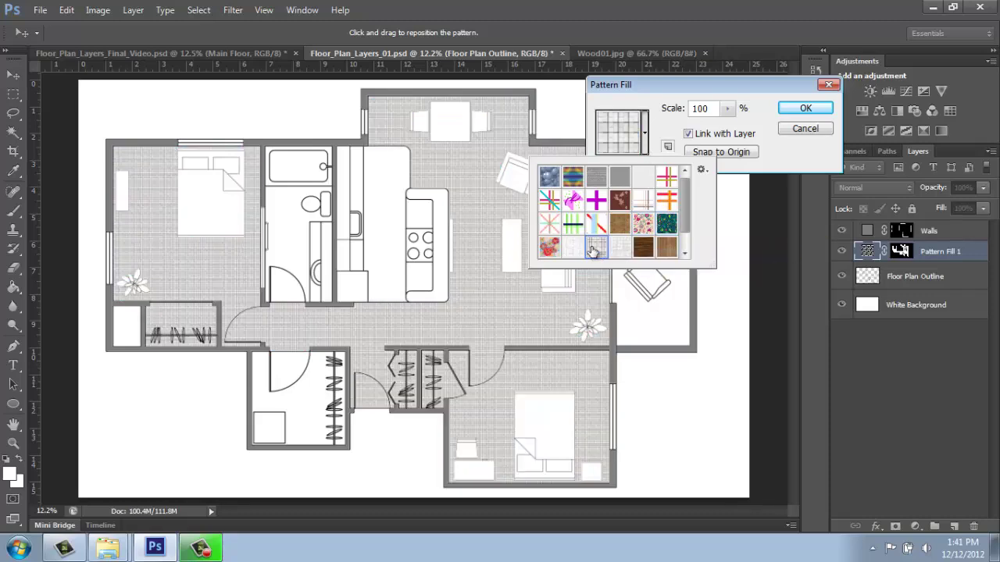
{"action": "left_click", "coordinate": [549, 202]}
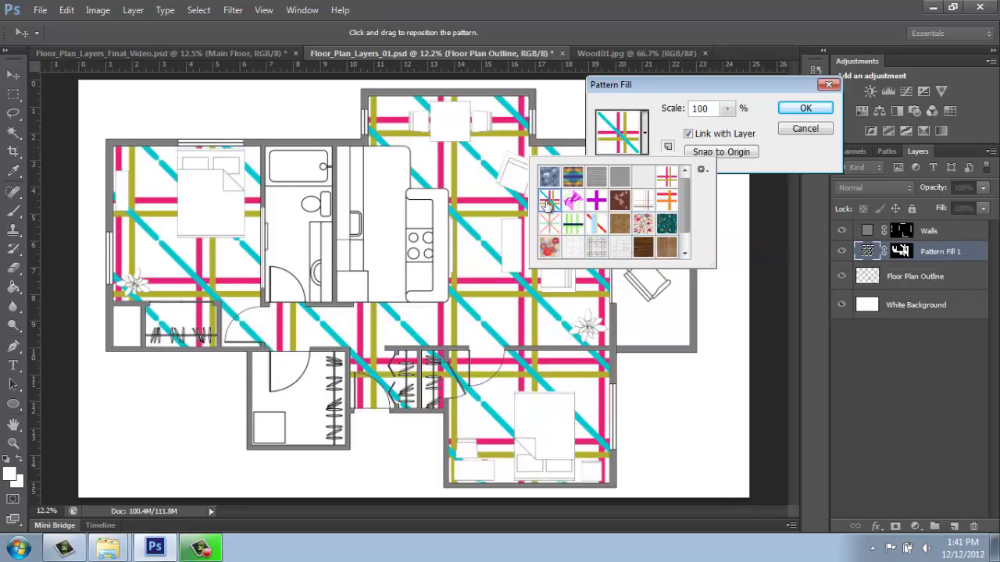
{"action": "left_click", "coordinate": [638, 251]}
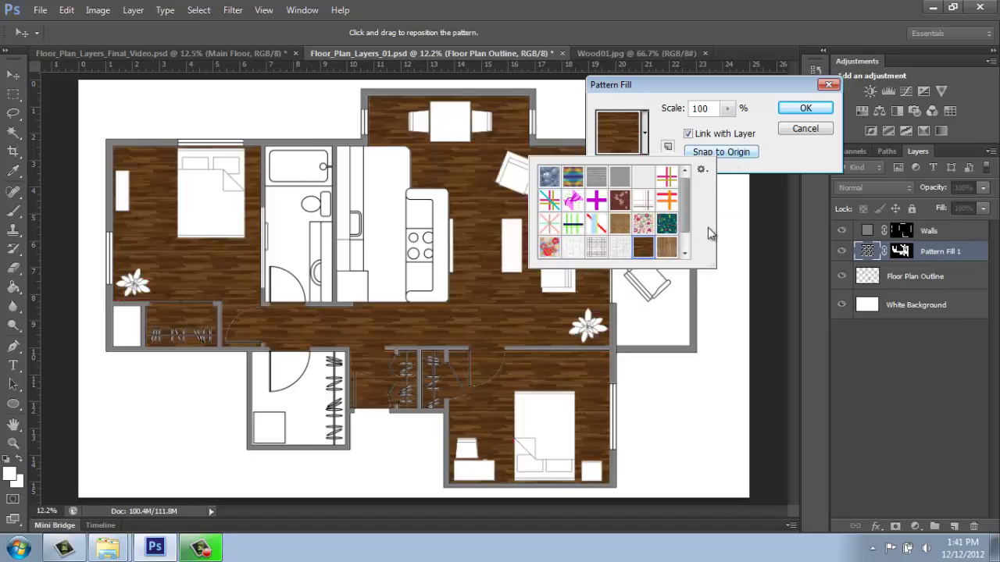
{"action": "left_click", "coordinate": [762, 132]}
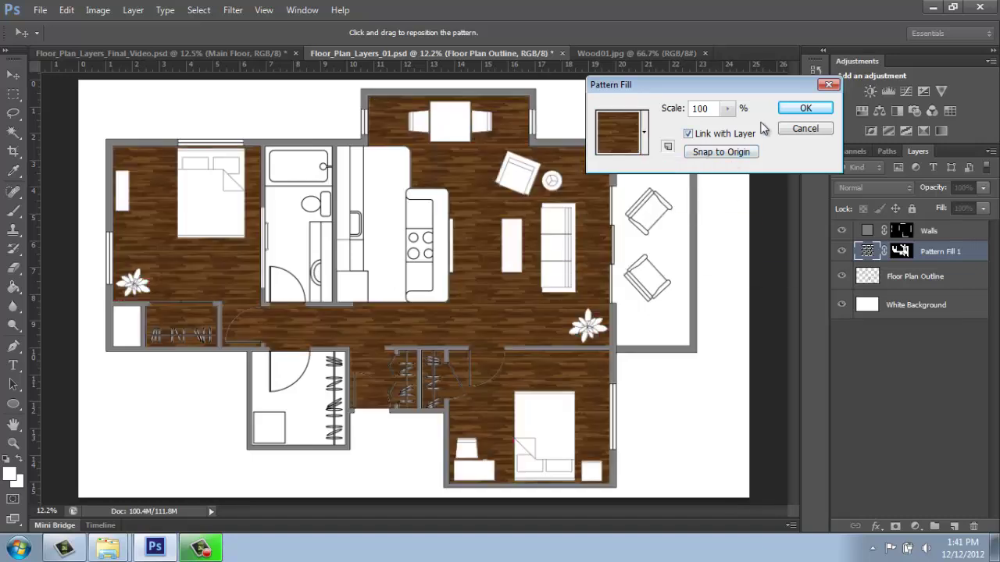
Step: Try the wood pattern at 30% and 200% scale and return it to 100%
{"action": "double_click", "coordinate": [706, 109]}
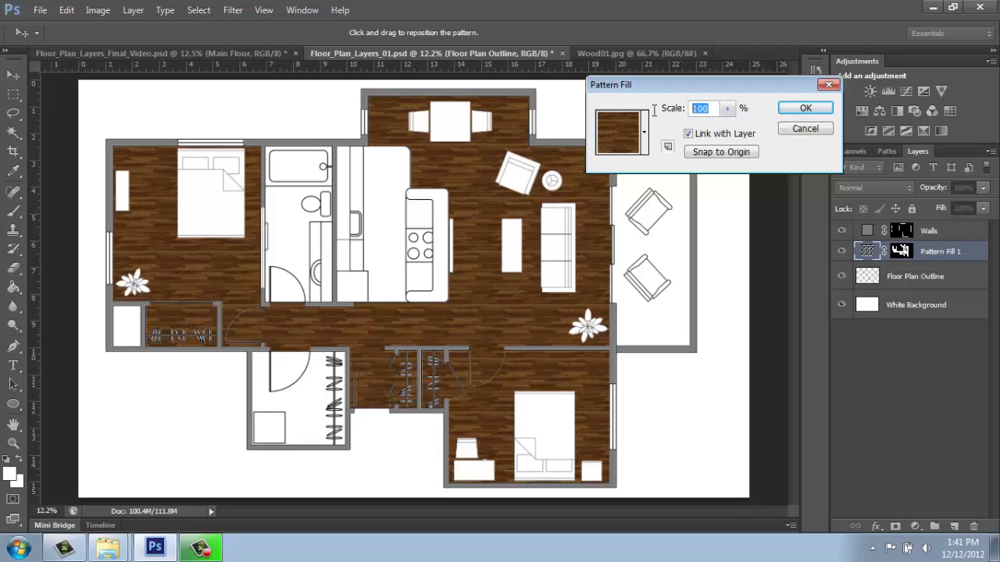
{"action": "type", "text": "30"}
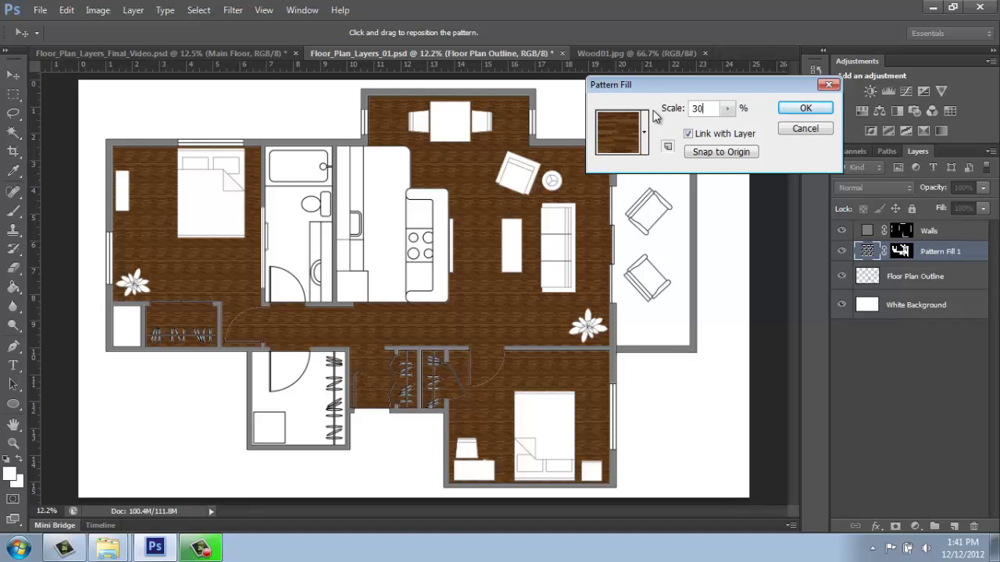
{"action": "key", "text": "BackSpace"}
{"action": "key", "text": "BackSpace"}
{"action": "type", "text": "200"}
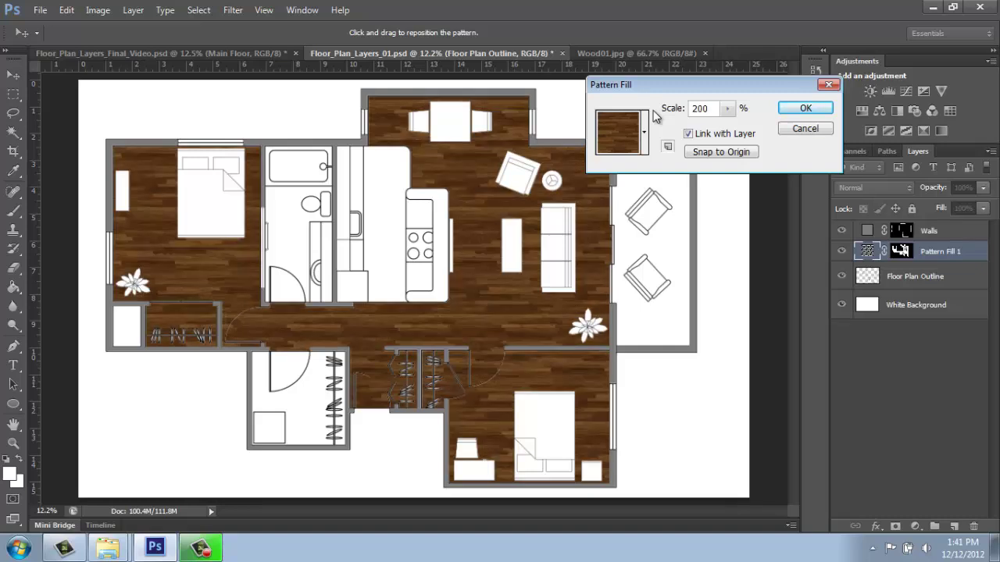
{"action": "left_click_drag", "start_coordinate": [727, 111], "coordinate": [707, 109]}
{"action": "type", "text": "00"}
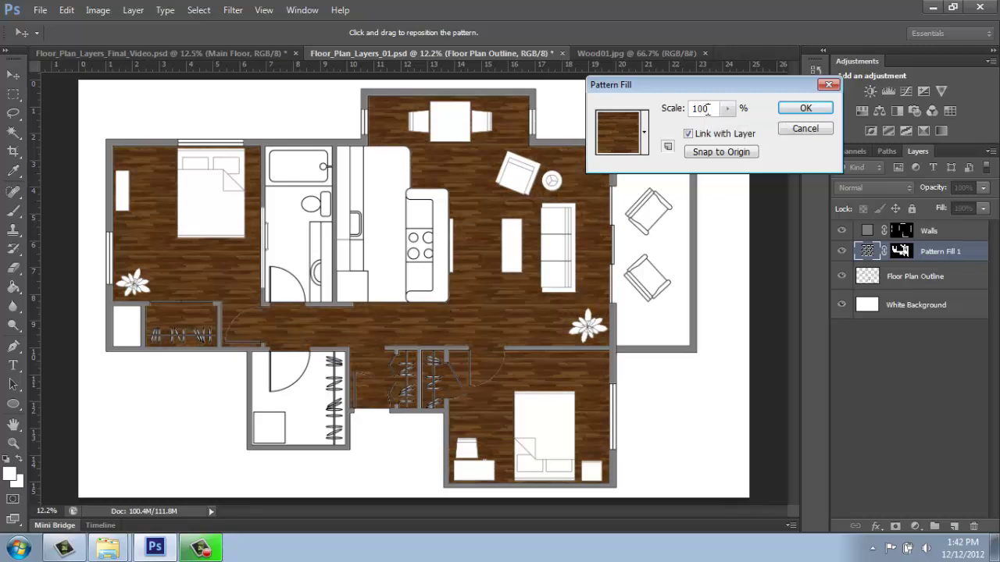
Step: Accept the wood pattern fill and rename its layer Wood Floor
{"action": "left_click", "coordinate": [806, 109]}
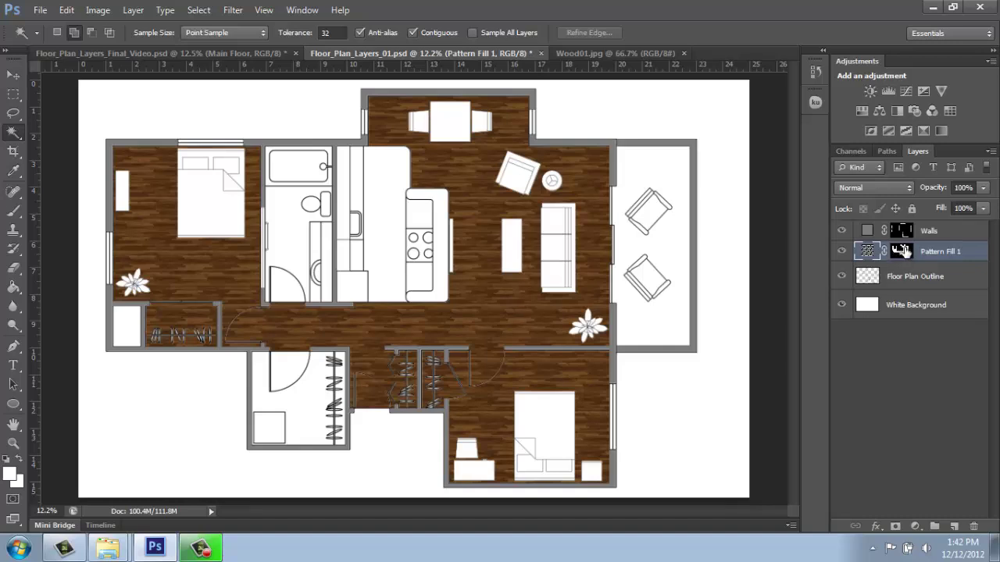
{"action": "double_click", "coordinate": [926, 252]}
{"action": "type", "text": "Wood Floor"}
{"action": "key", "text": "Return"}
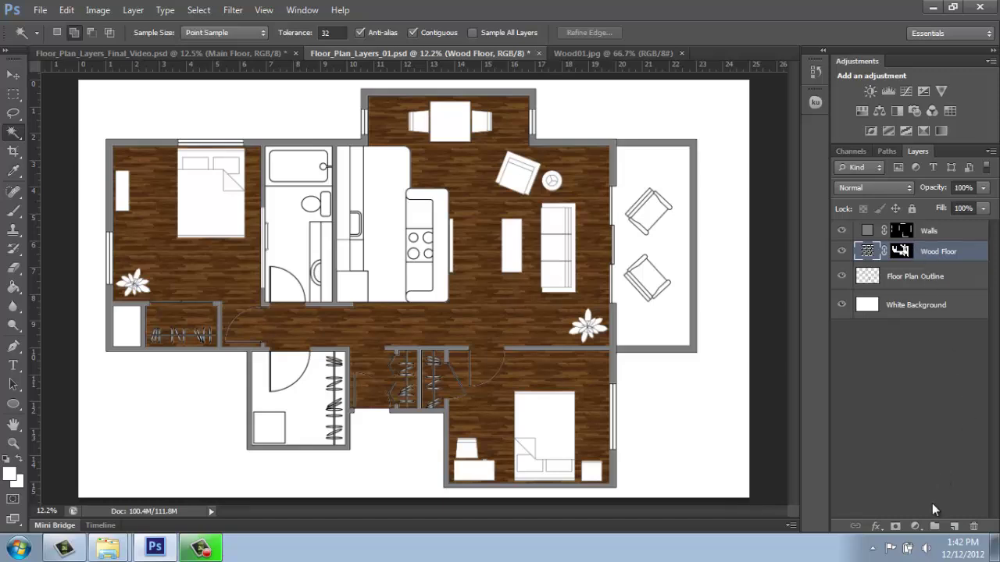
Step: Select the bathroom, kitchen and lower utility room floors on the Floor Plan Outline layer with the Magic Wand
{"action": "left_click", "coordinate": [928, 275]}
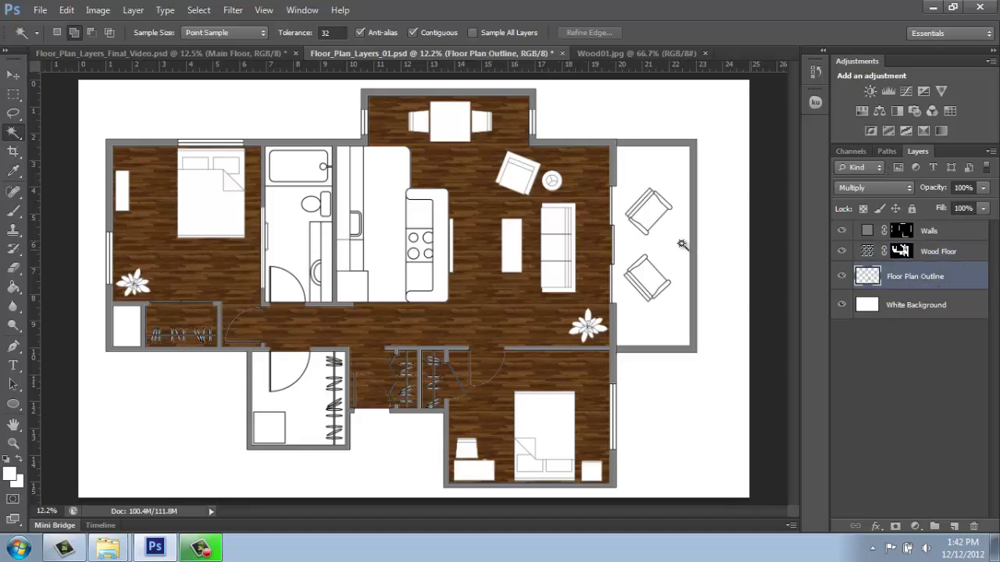
{"action": "left_click", "coordinate": [11, 136]}
{"action": "left_click", "coordinate": [298, 251]}
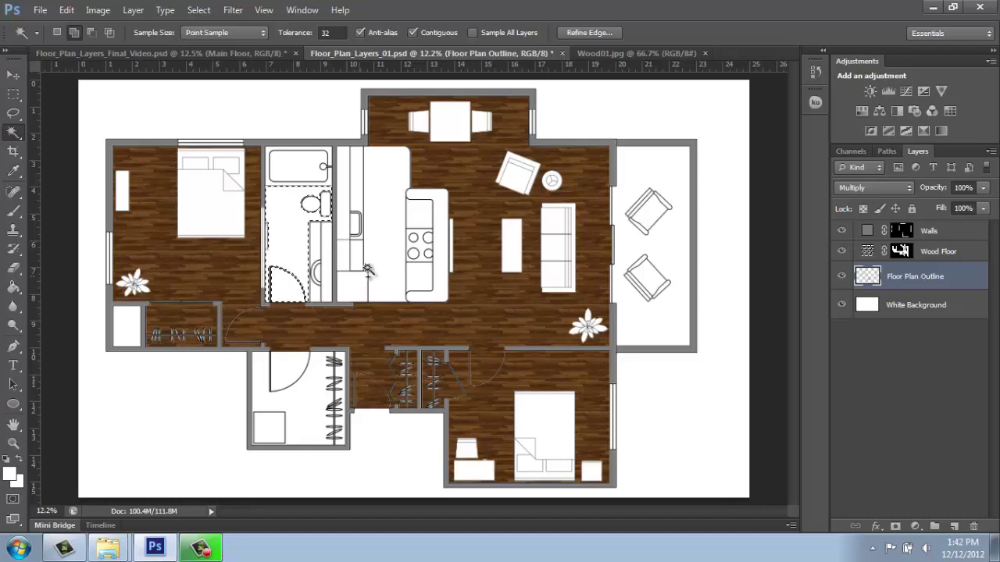
{"action": "left_click", "coordinate": [388, 258], "text": "shift"}
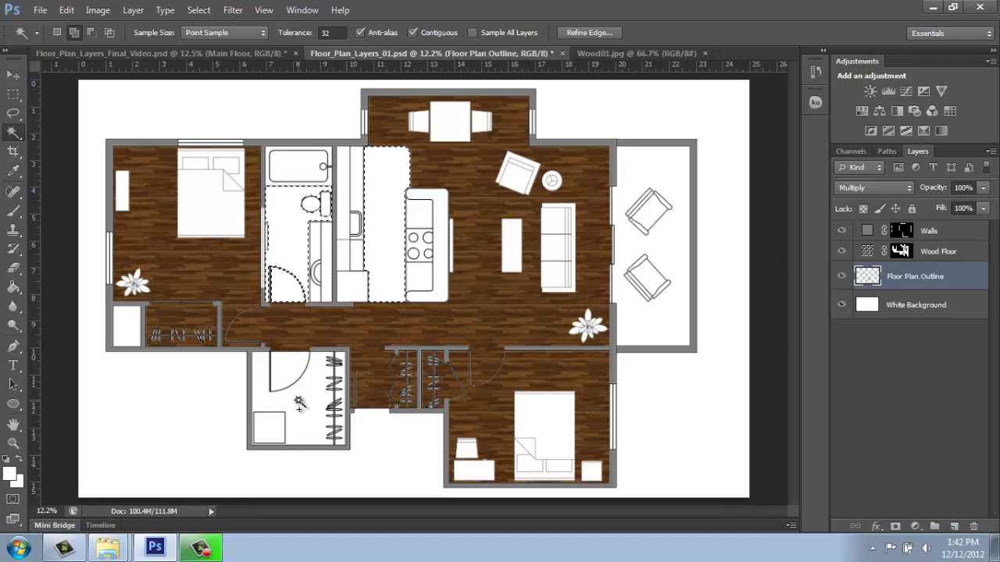
{"action": "left_click", "coordinate": [282, 378], "text": "shift"}
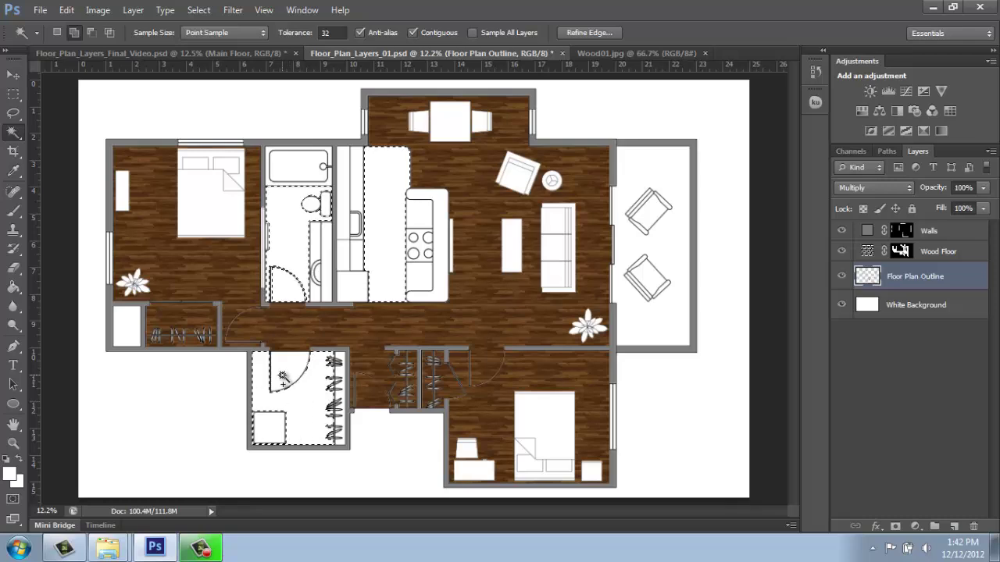
Step: Add a pattern fill layer to the selected floors, compare the three tile patterns, and accept the off-white small-square tile
{"action": "left_click", "coordinate": [913, 527]}
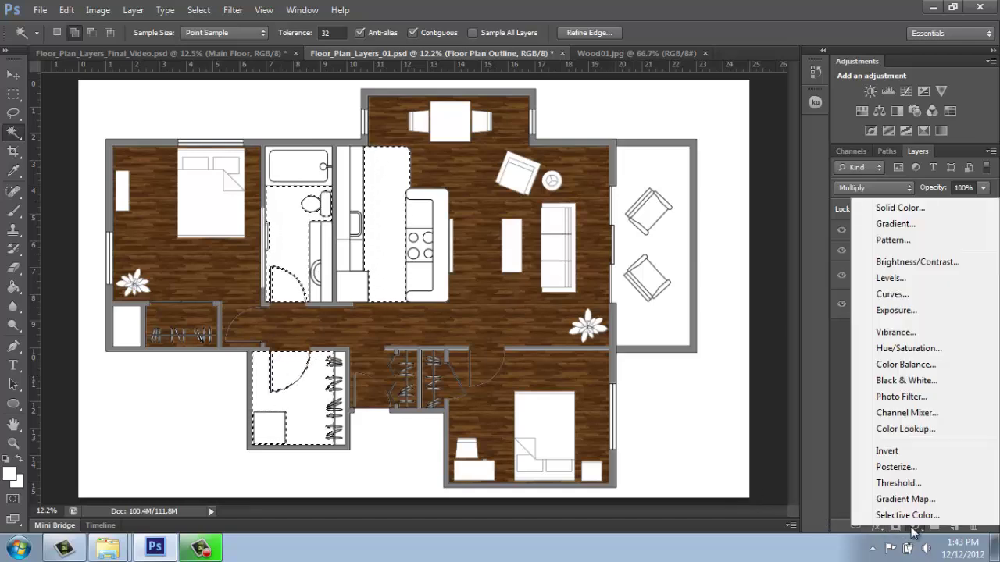
{"action": "left_click", "coordinate": [897, 246]}
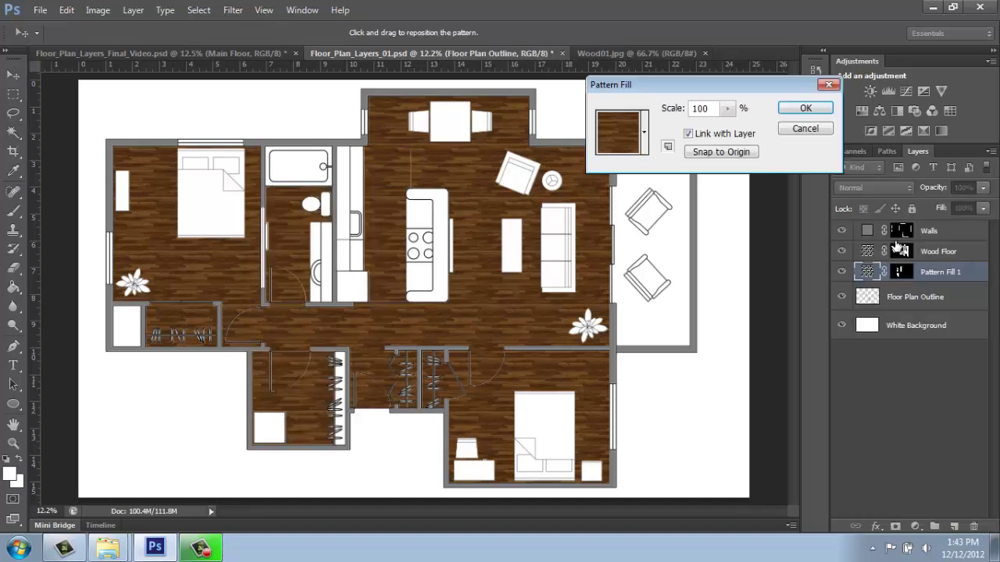
{"action": "left_click", "coordinate": [641, 131]}
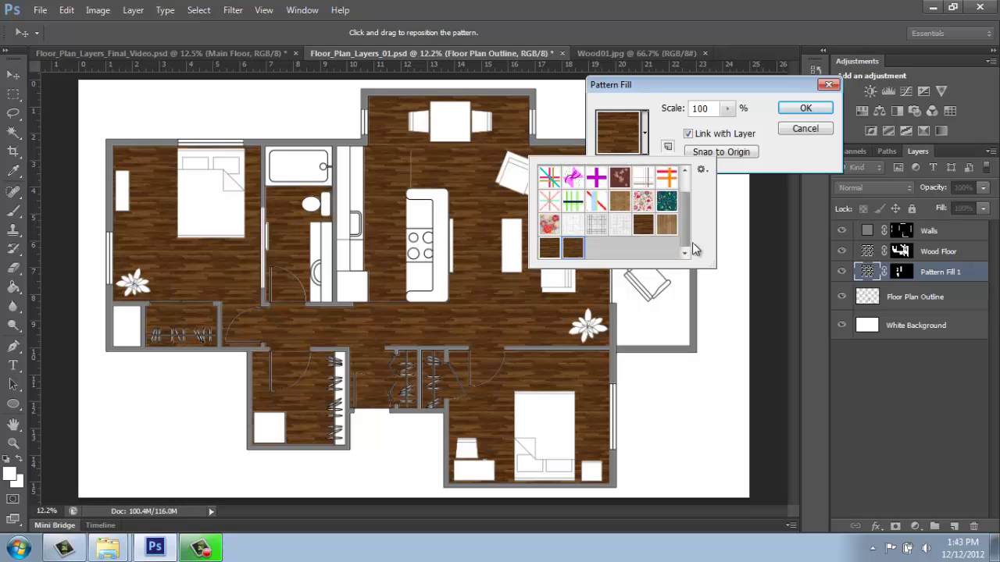
{"action": "left_click", "coordinate": [619, 231]}
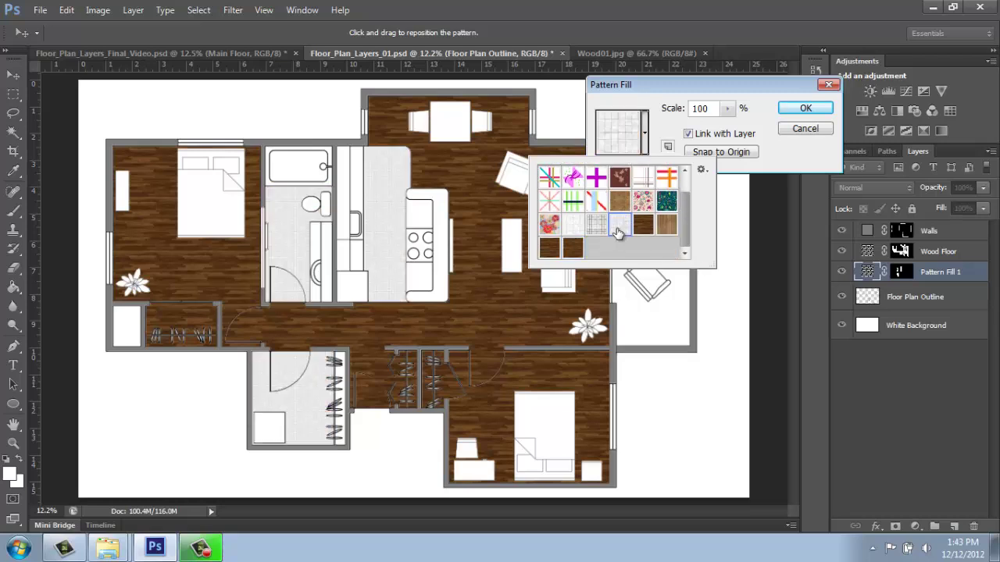
{"action": "left_click", "coordinate": [596, 228]}
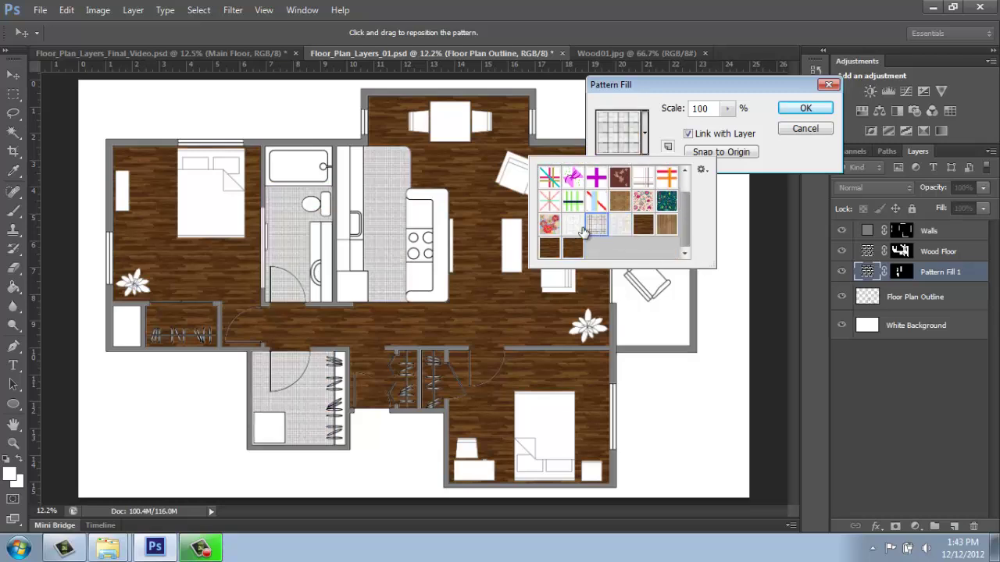
{"action": "left_click", "coordinate": [574, 226]}
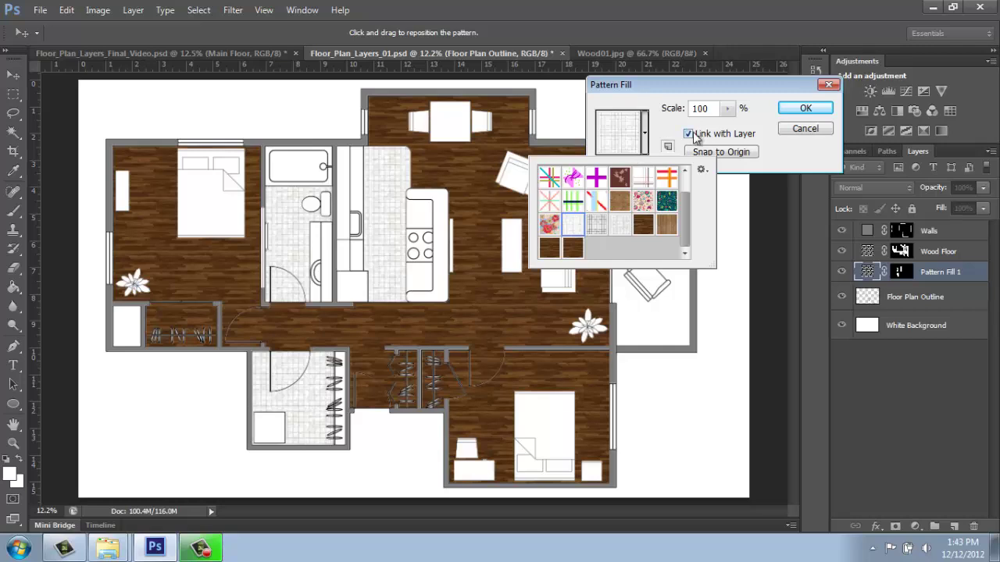
{"action": "left_click", "coordinate": [799, 109]}
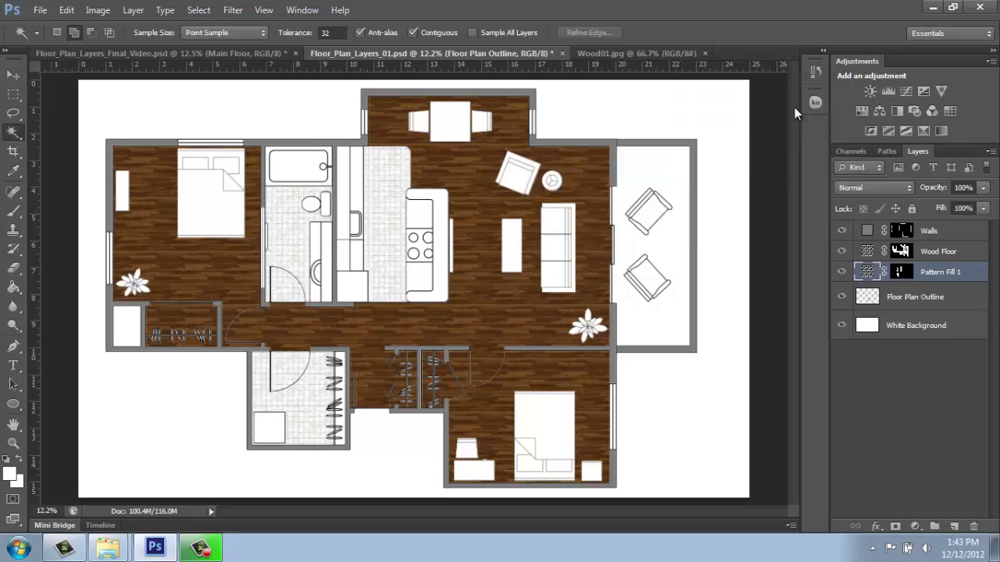
Step: Rename the new tile pattern fill layer Utility Floor
{"action": "double_click", "coordinate": [926, 273]}
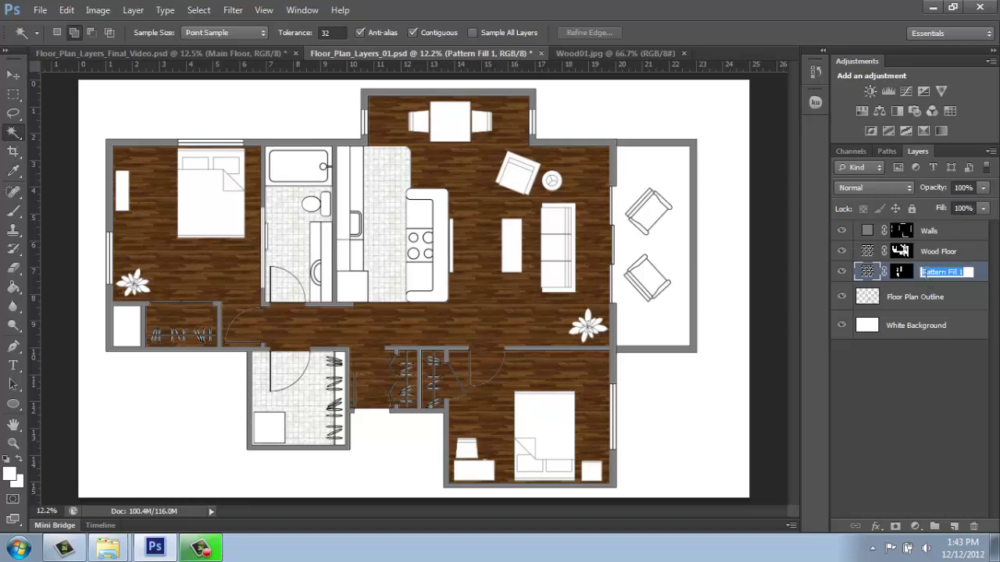
{"action": "type", "text": "Til"}
{"action": "key", "text": "Return"}
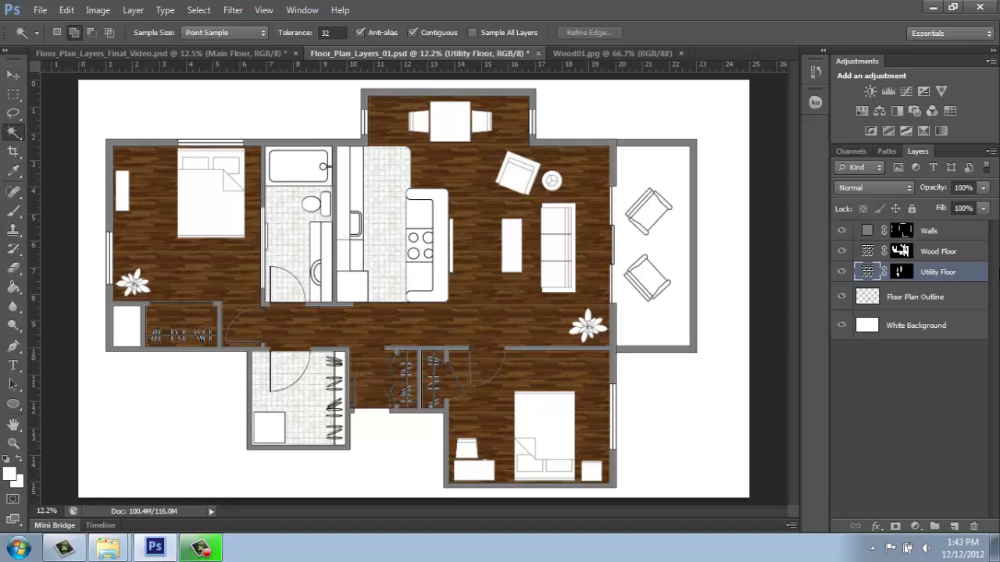
Step: Select the balcony floor on the Floor Plan Outline layer and add a pattern fill layer using the light wood plank pattern
{"action": "left_click", "coordinate": [909, 298]}
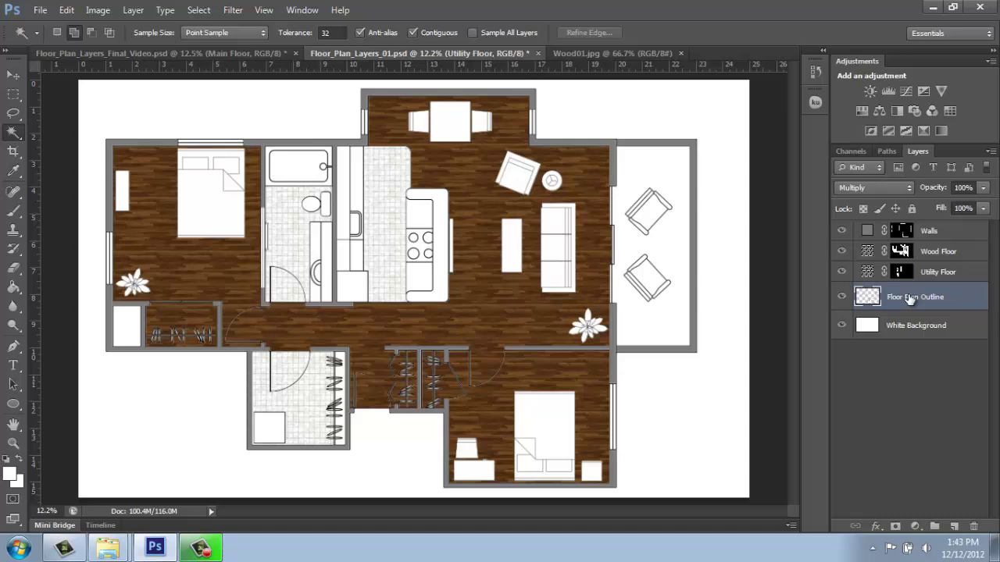
{"action": "left_click", "coordinate": [668, 245]}
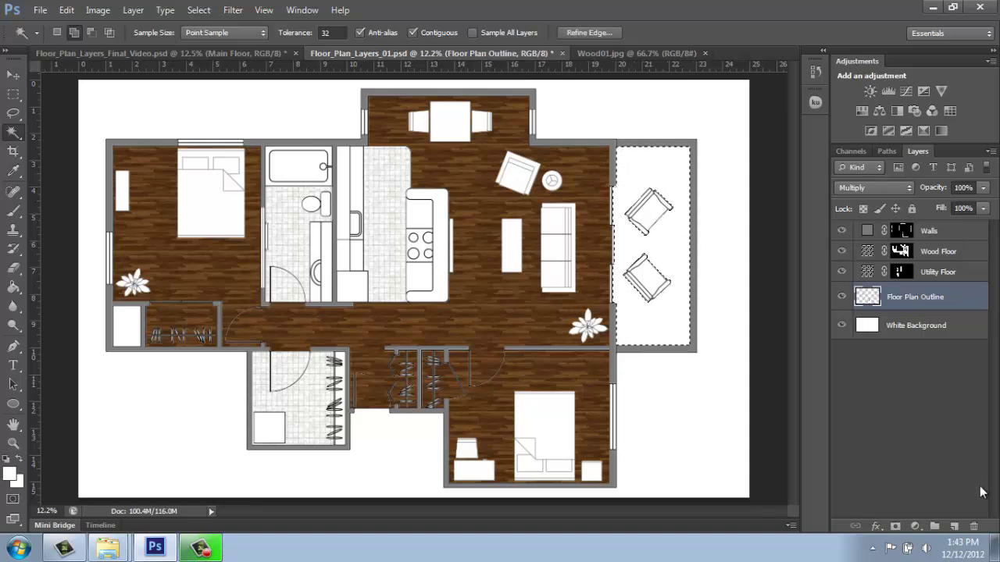
{"action": "left_click", "coordinate": [915, 527]}
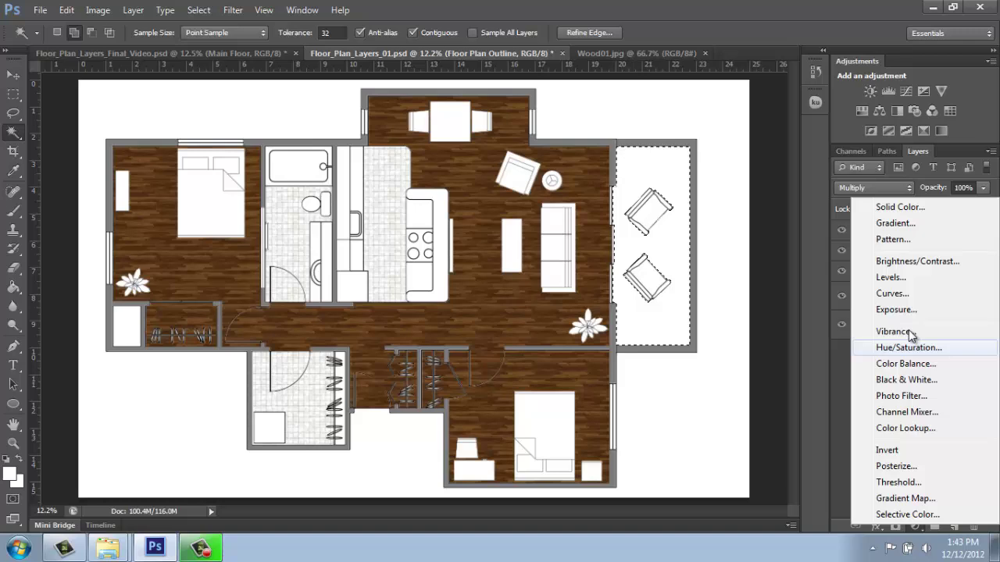
{"action": "left_click", "coordinate": [891, 239]}
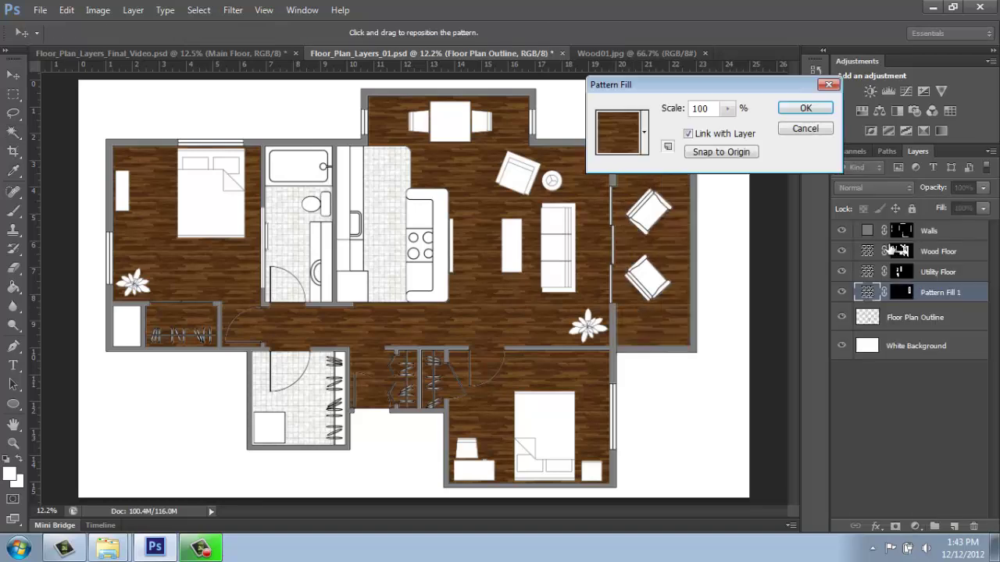
{"action": "left_click", "coordinate": [644, 132]}
{"action": "left_click", "coordinate": [666, 225]}
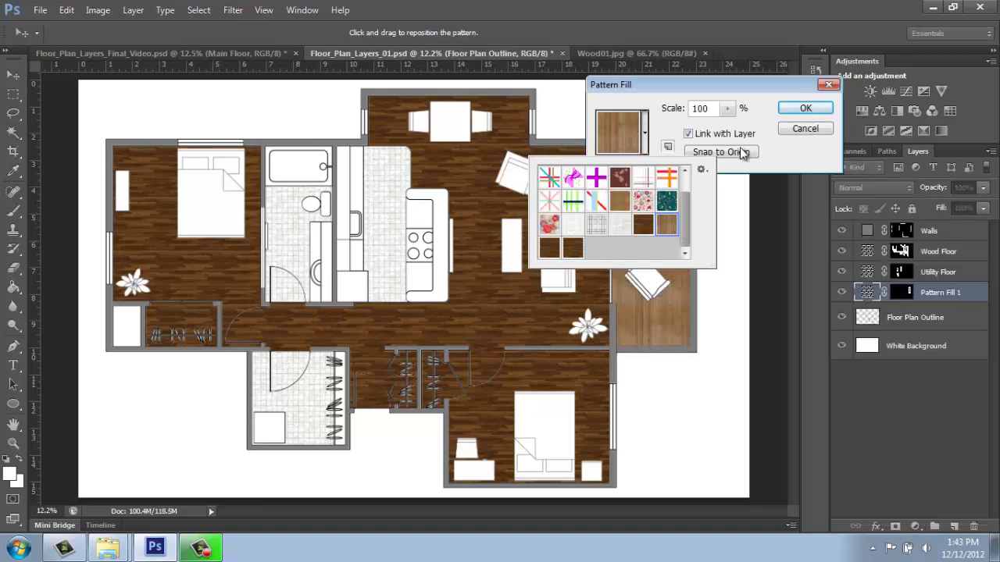
{"action": "left_click", "coordinate": [789, 111]}
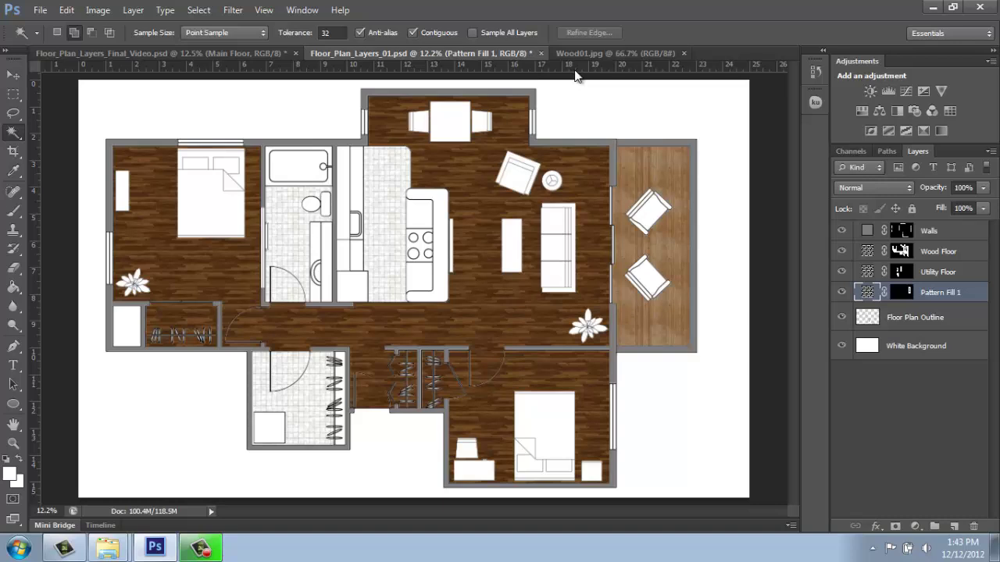
Step: Open the Tile01 image from the Textures folder and define it as a pattern named Tile01.jpg
{"action": "left_click", "coordinate": [67, 11]}
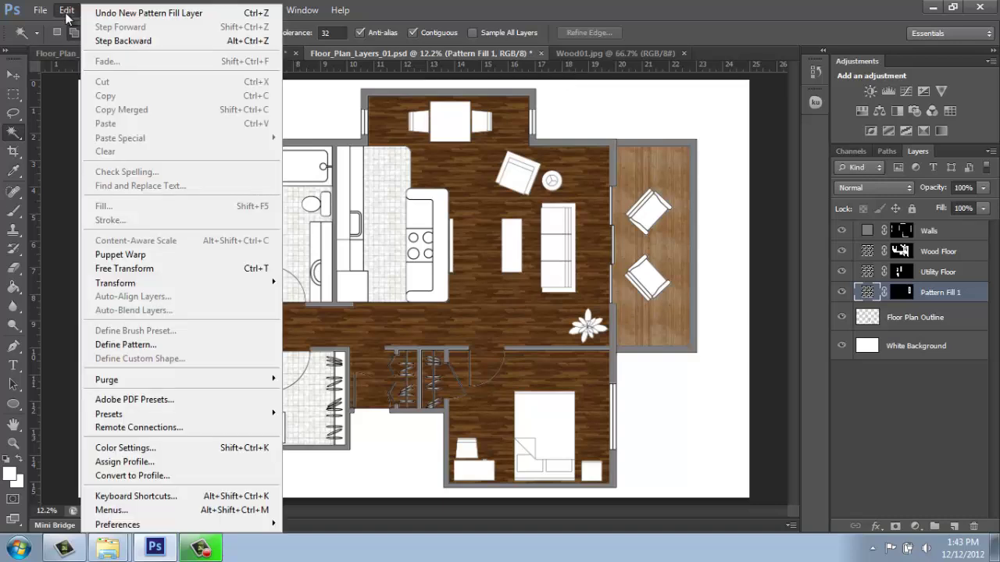
{"action": "mouse_move", "coordinate": [39, 10]}
{"action": "left_click", "coordinate": [39, 38]}
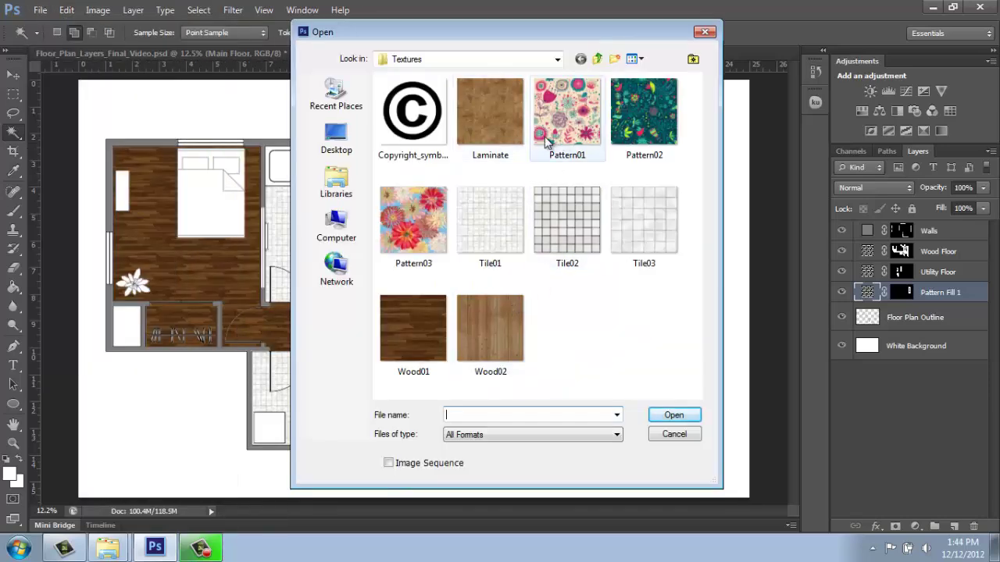
{"action": "left_click", "coordinate": [518, 216]}
{"action": "left_click", "coordinate": [668, 415]}
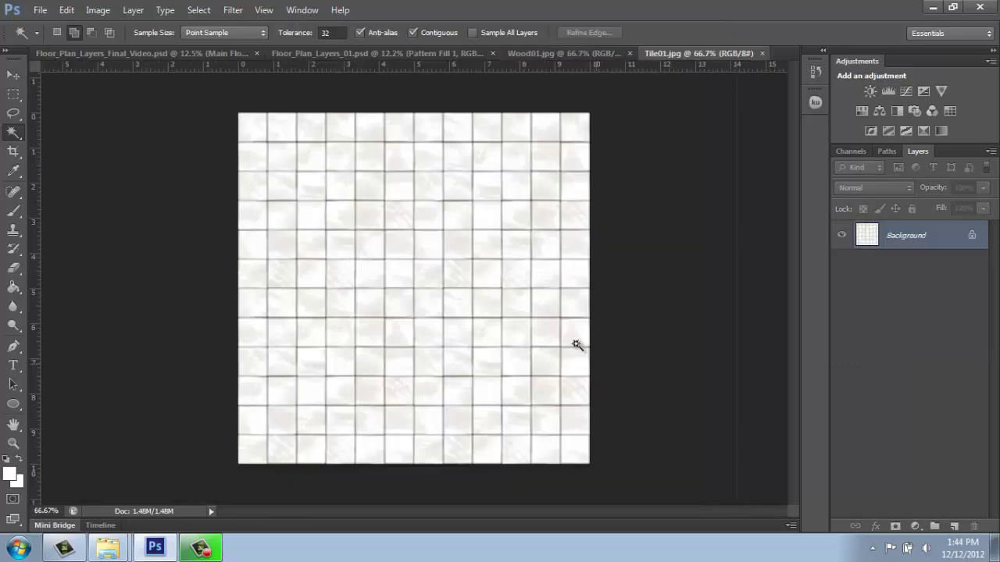
{"action": "left_click", "coordinate": [67, 10]}
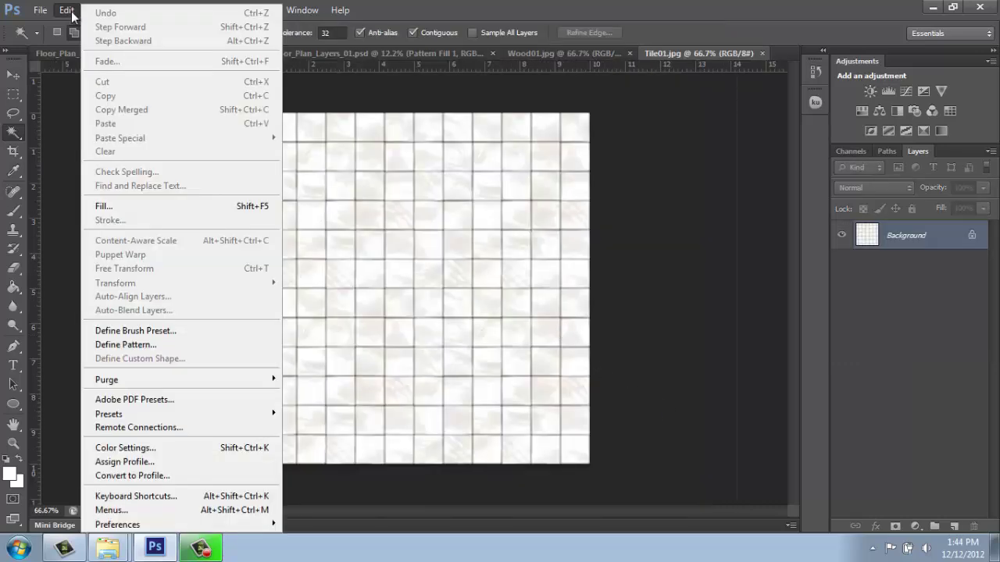
{"action": "left_click", "coordinate": [135, 347]}
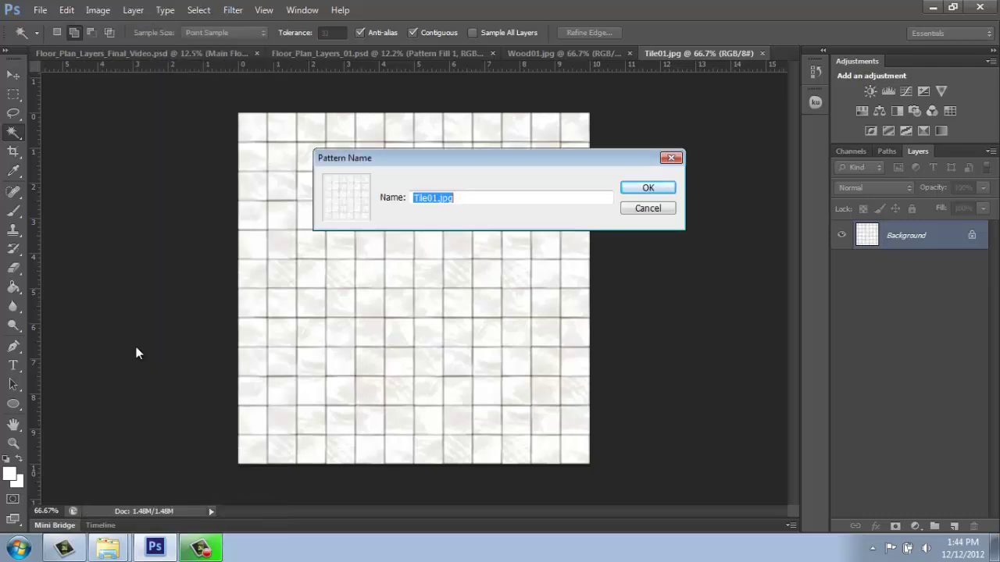
{"action": "left_click", "coordinate": [666, 188]}
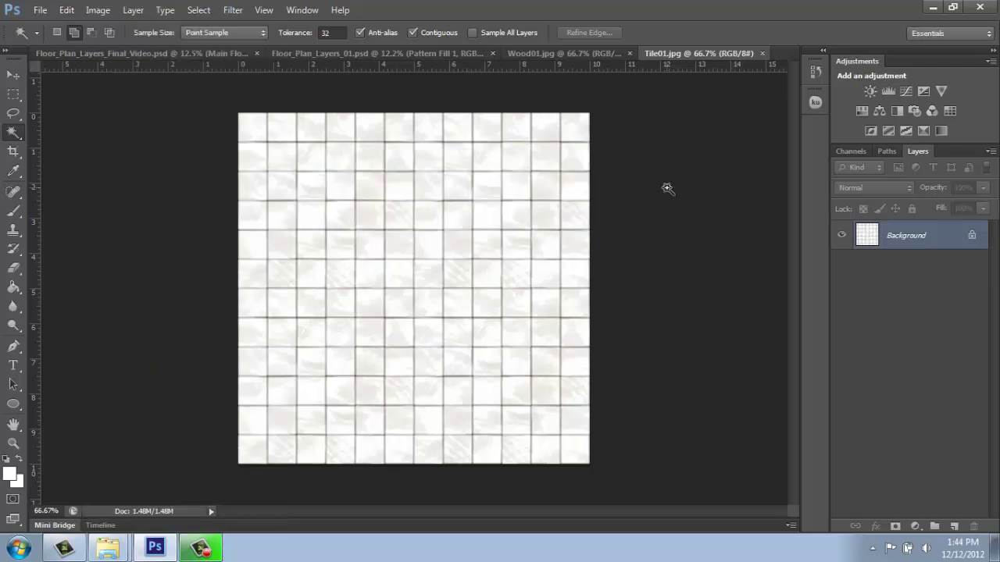
Step: Return to Floor_Plan_Layers_01.psd and change the balcony's pattern fill to the newly defined Tile01 pattern
{"action": "left_click", "coordinate": [392, 53]}
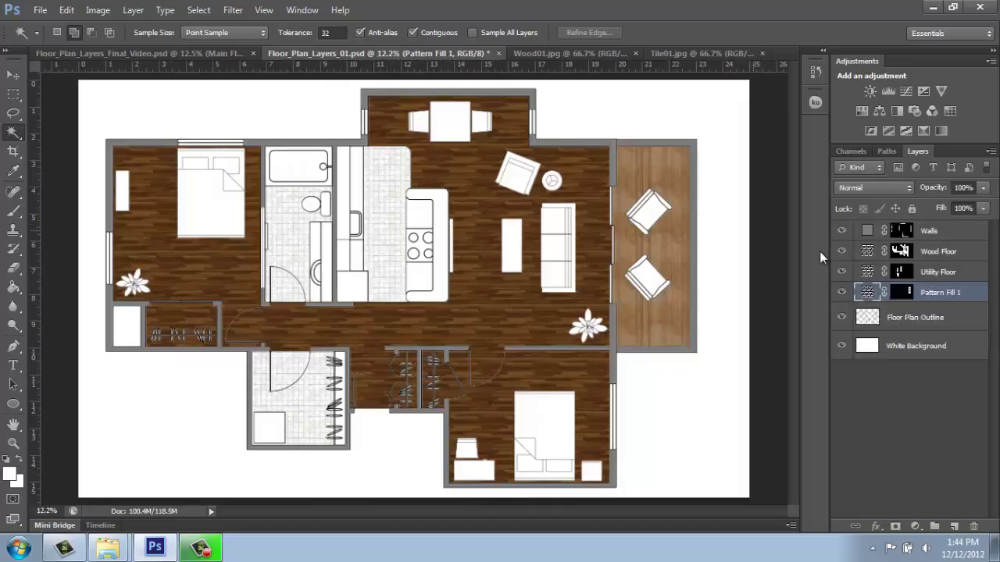
{"action": "double_click", "coordinate": [865, 295]}
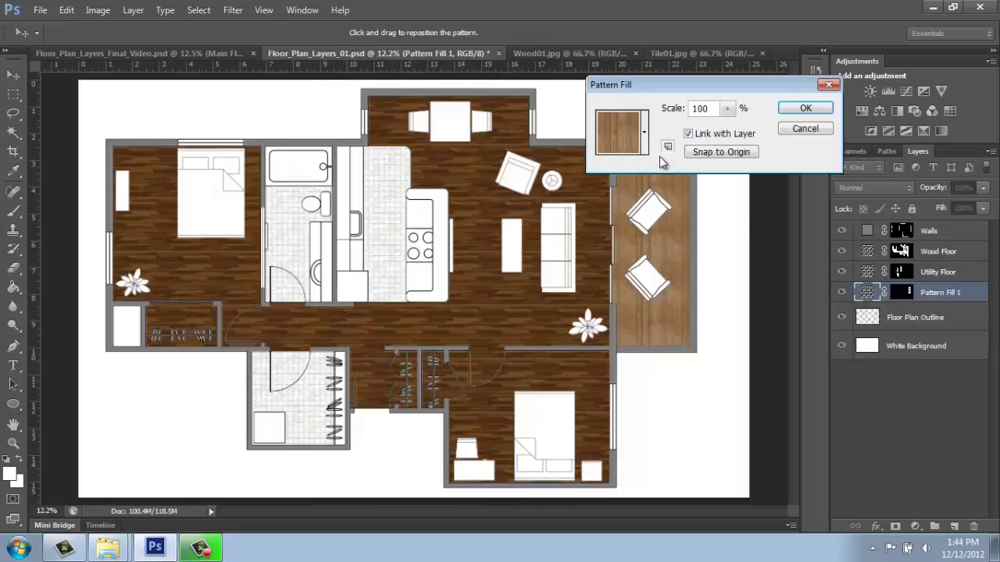
{"action": "left_click", "coordinate": [645, 136]}
{"action": "left_click", "coordinate": [597, 248]}
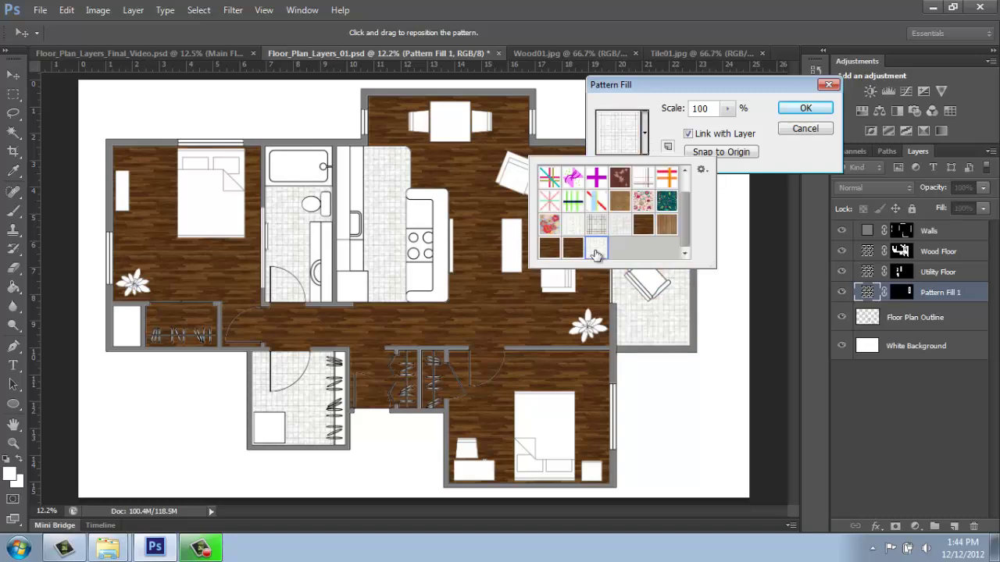
{"action": "left_click", "coordinate": [795, 108]}
{"action": "left_click", "coordinate": [795, 106]}
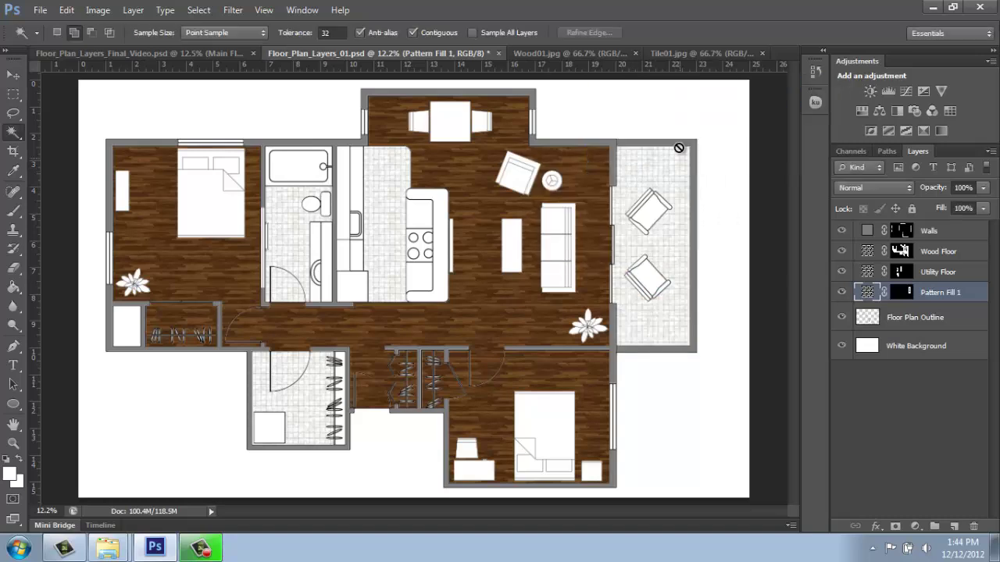